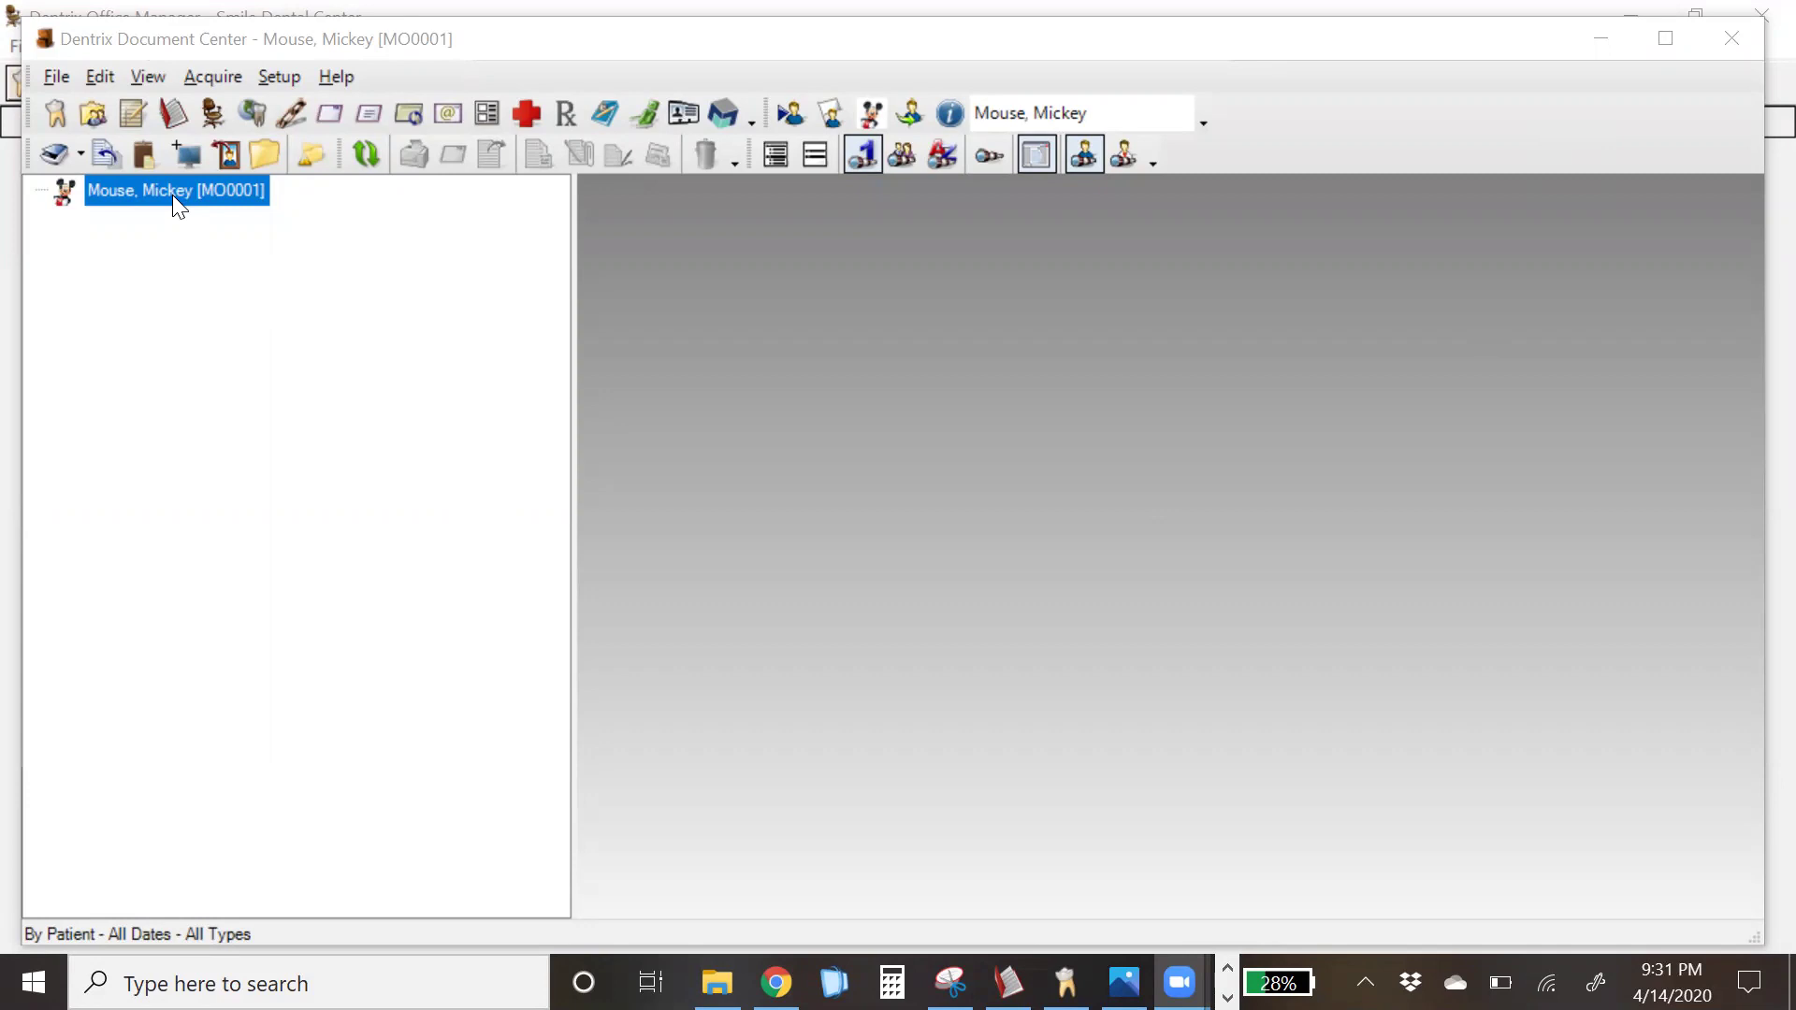
Step: Open the Acquire menu to start adding a document for the current patient
left_click(219, 80)
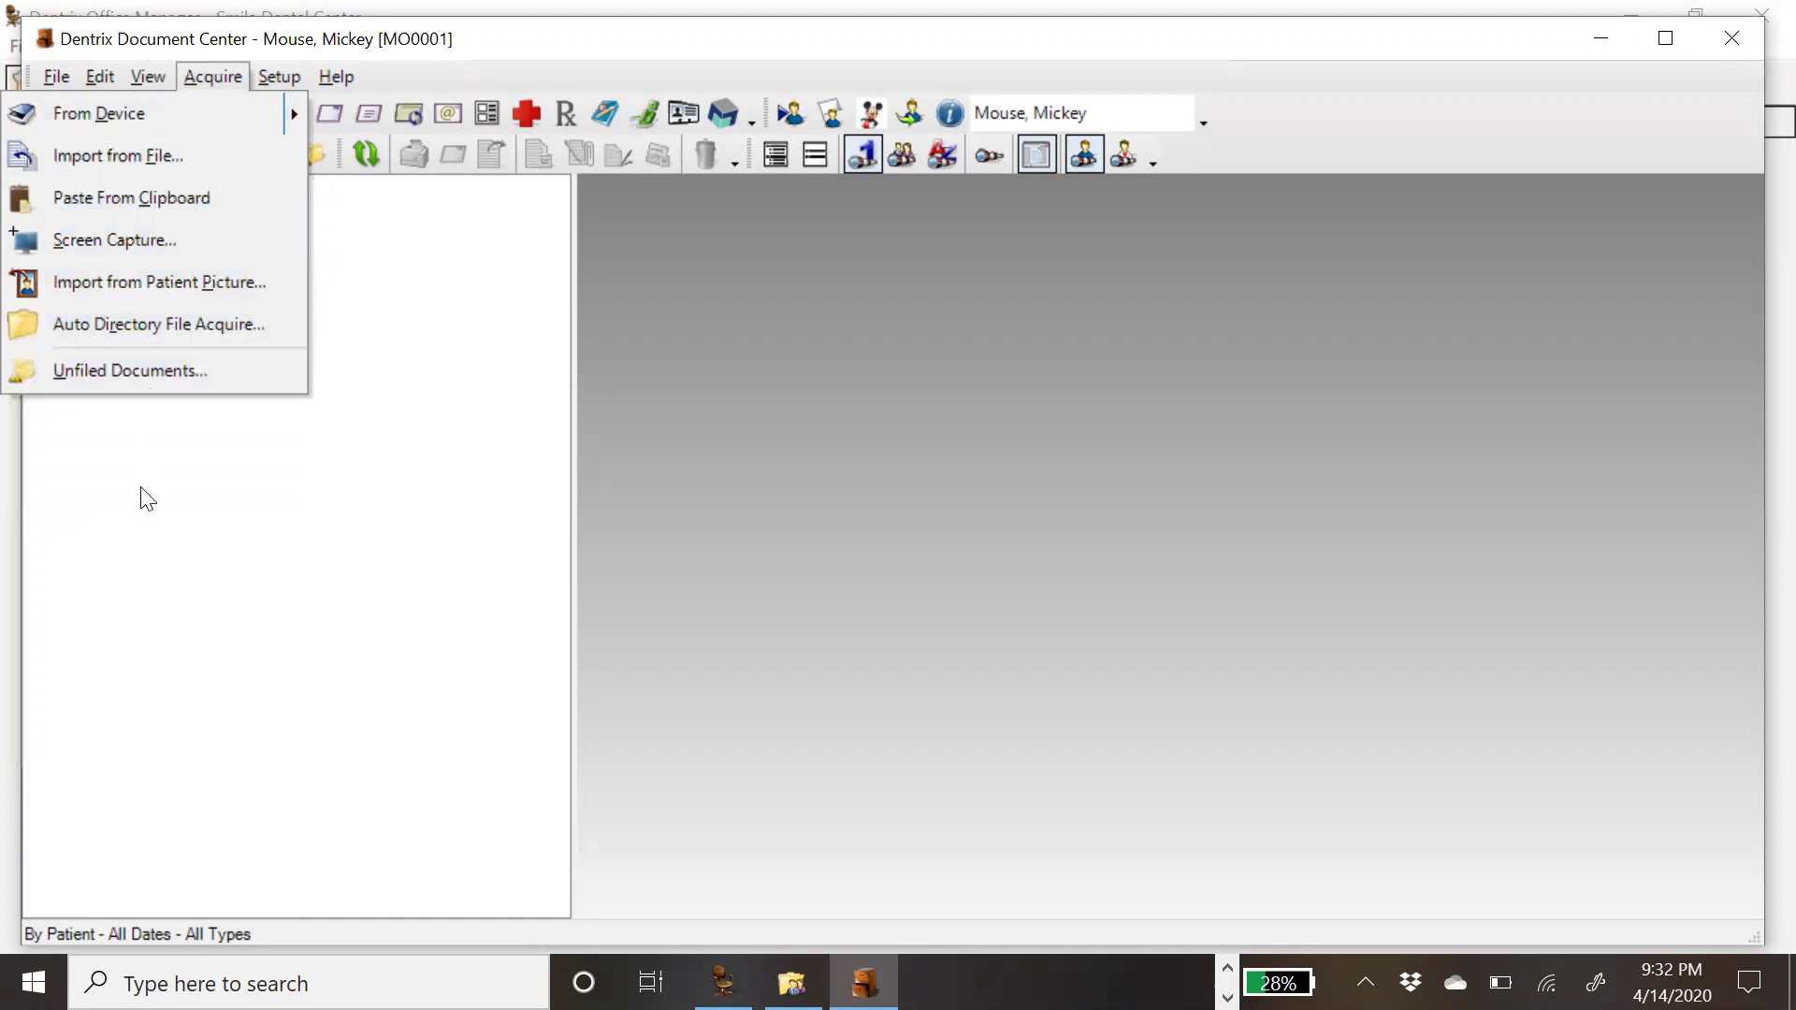
Step: Use Import from File to bring in PLAN BENEFIT_METLIFE_MSI from the Downloads folder
left_click(138, 154)
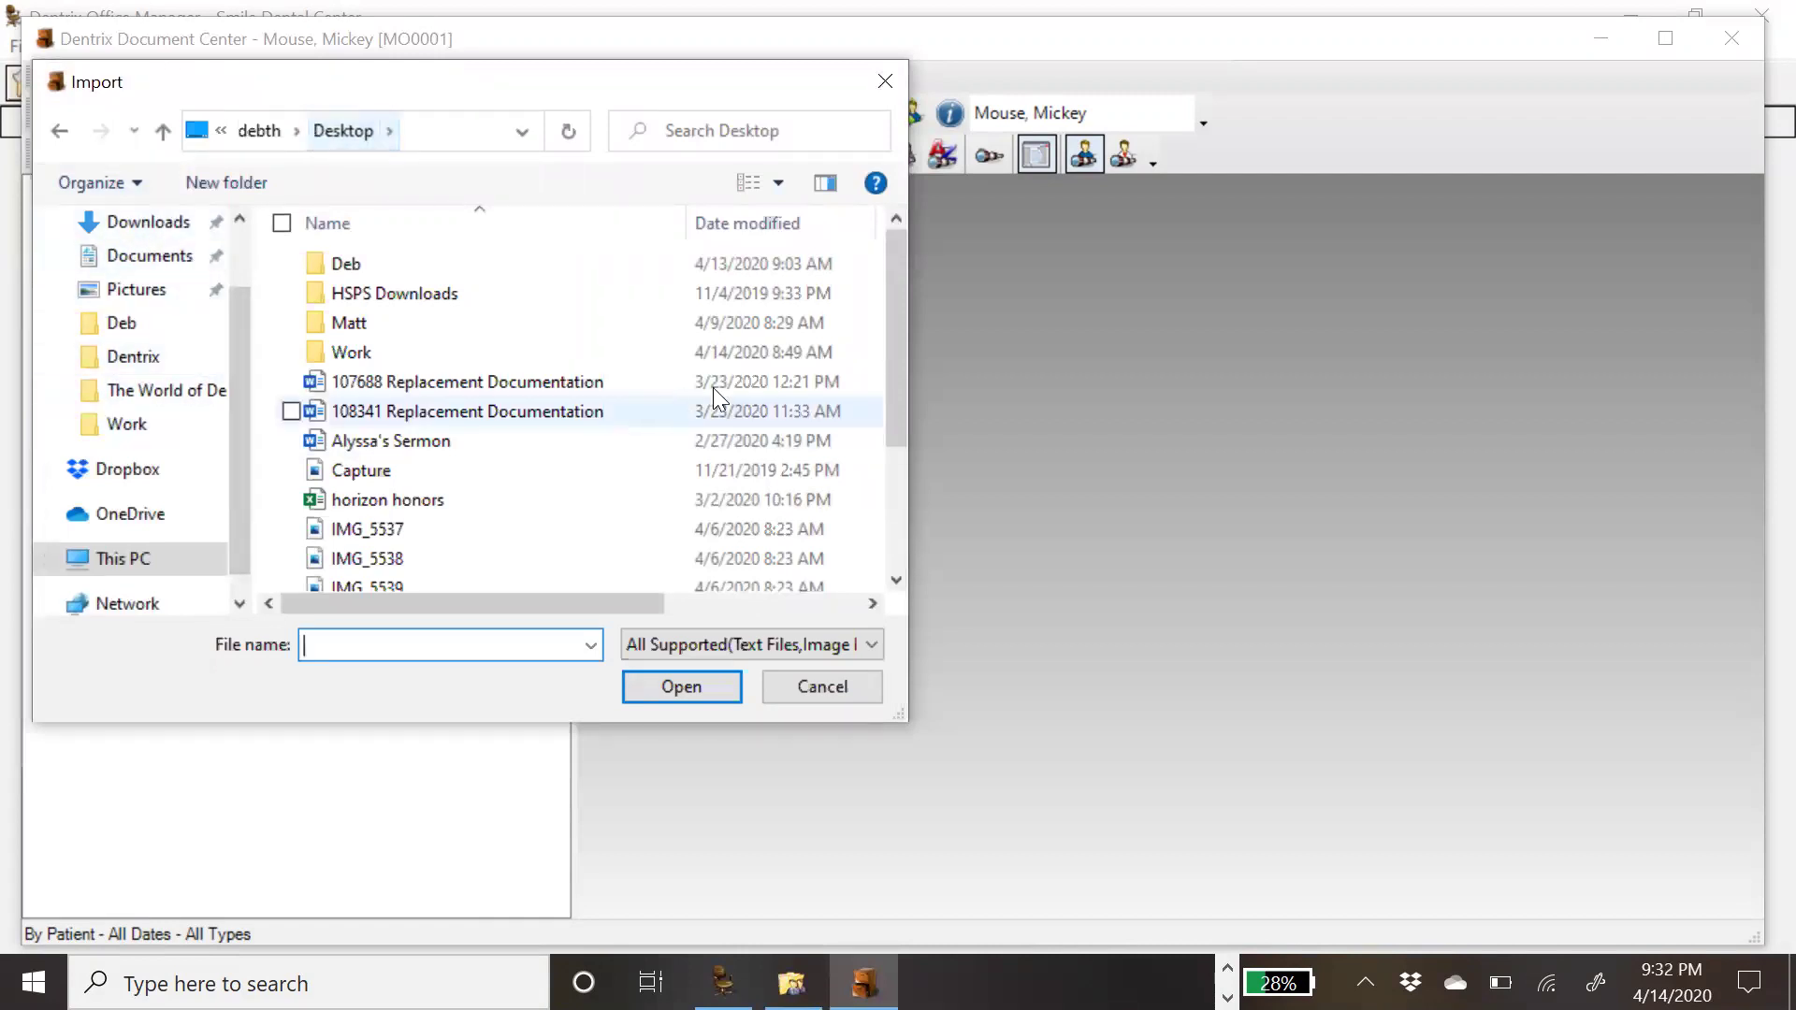
left_click_drag(887, 338, 885, 468)
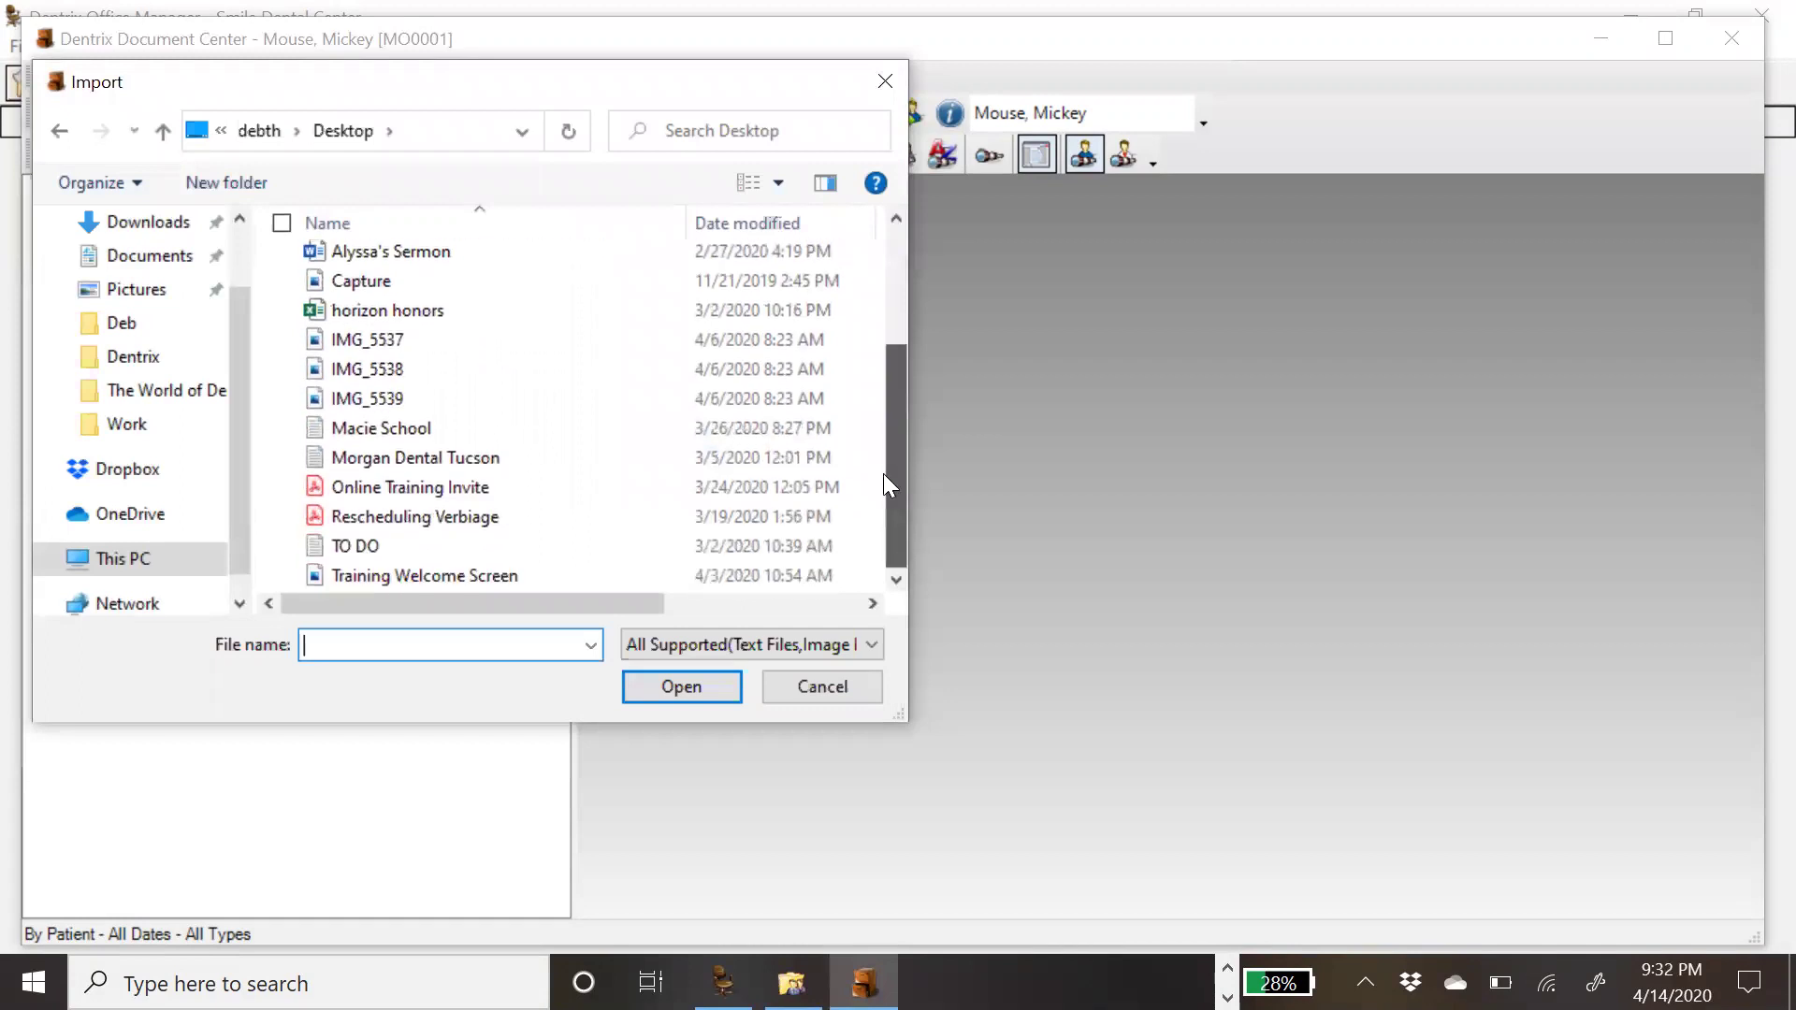
left_click_drag(881, 539, 900, 307)
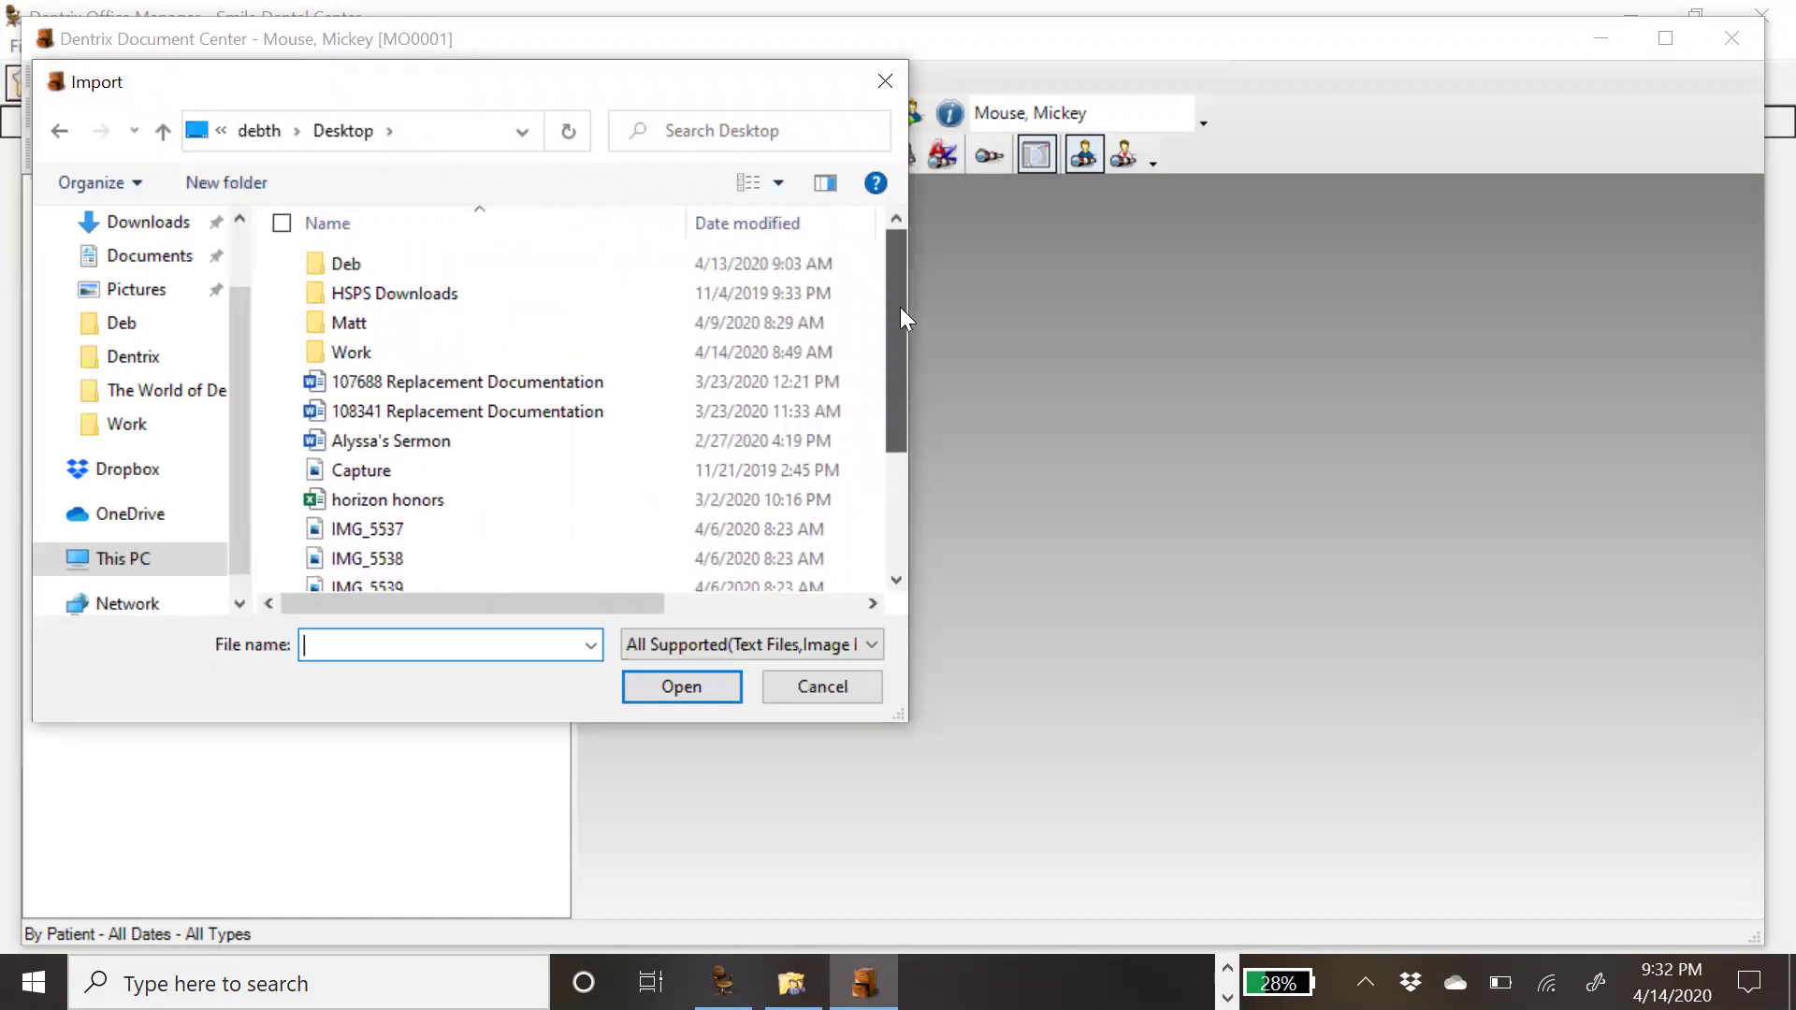
scroll(877, 341, "down", 3)
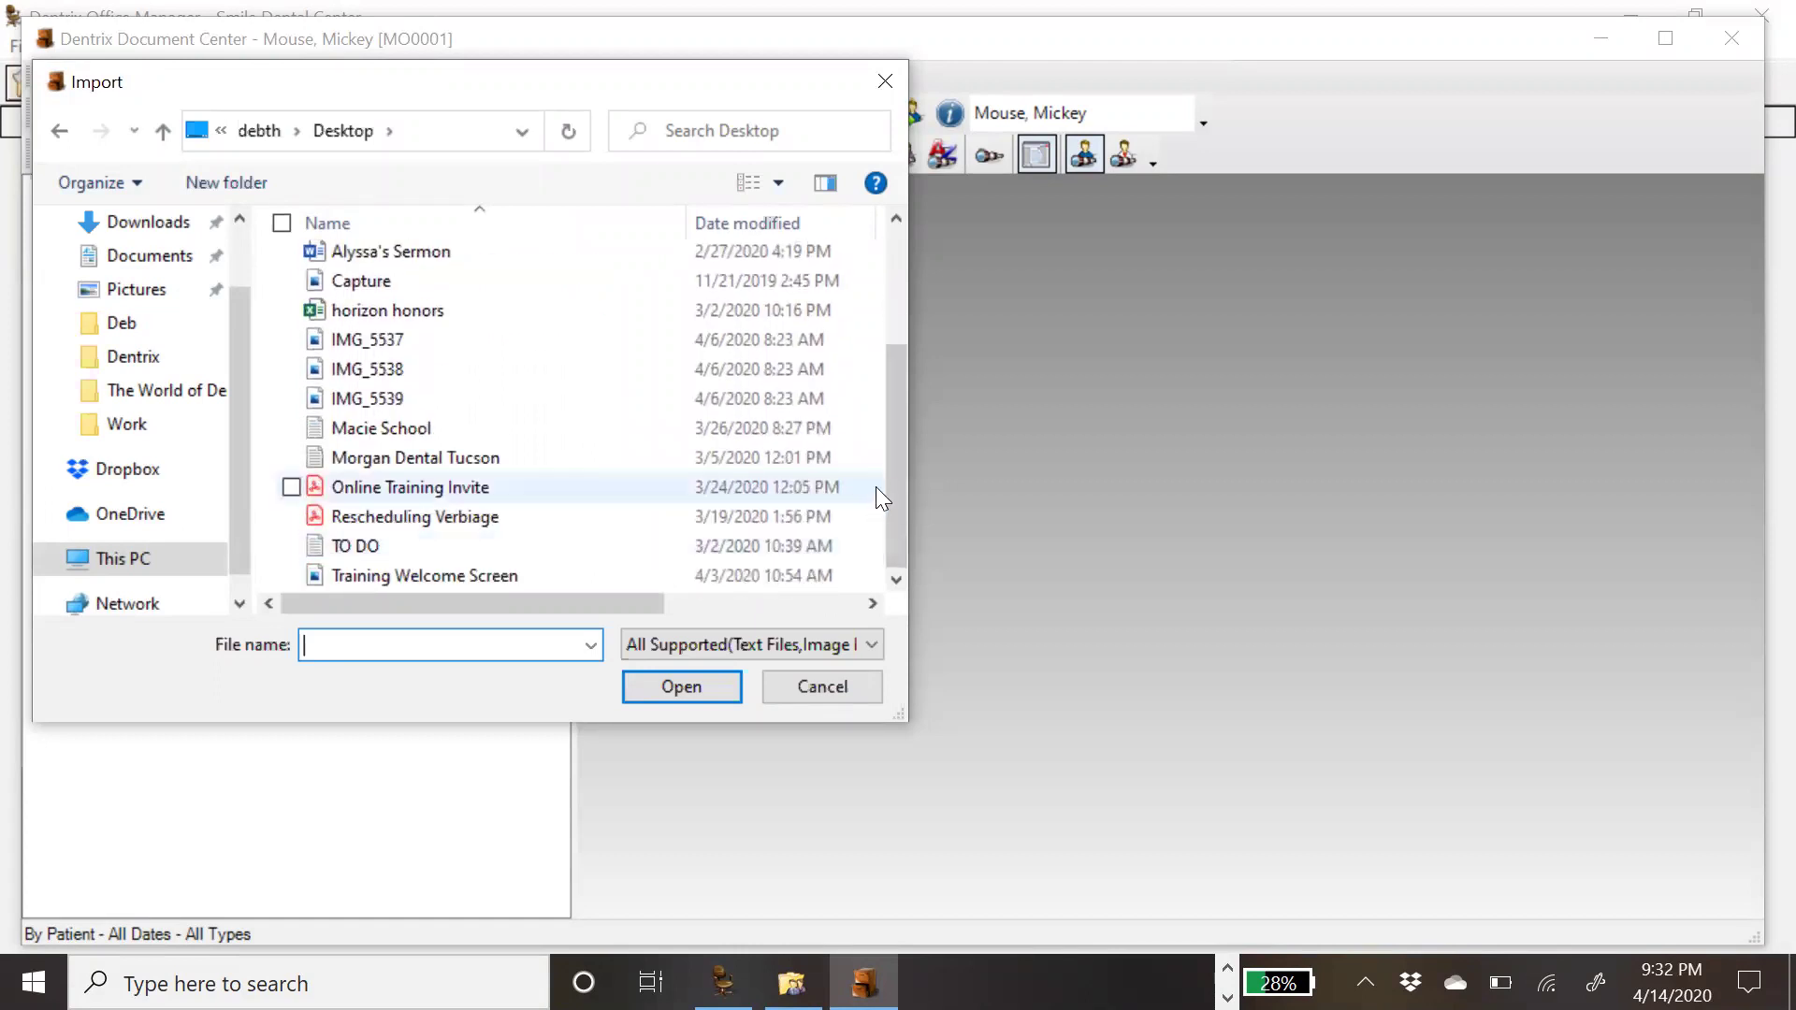
left_click_drag(898, 513, 874, 292)
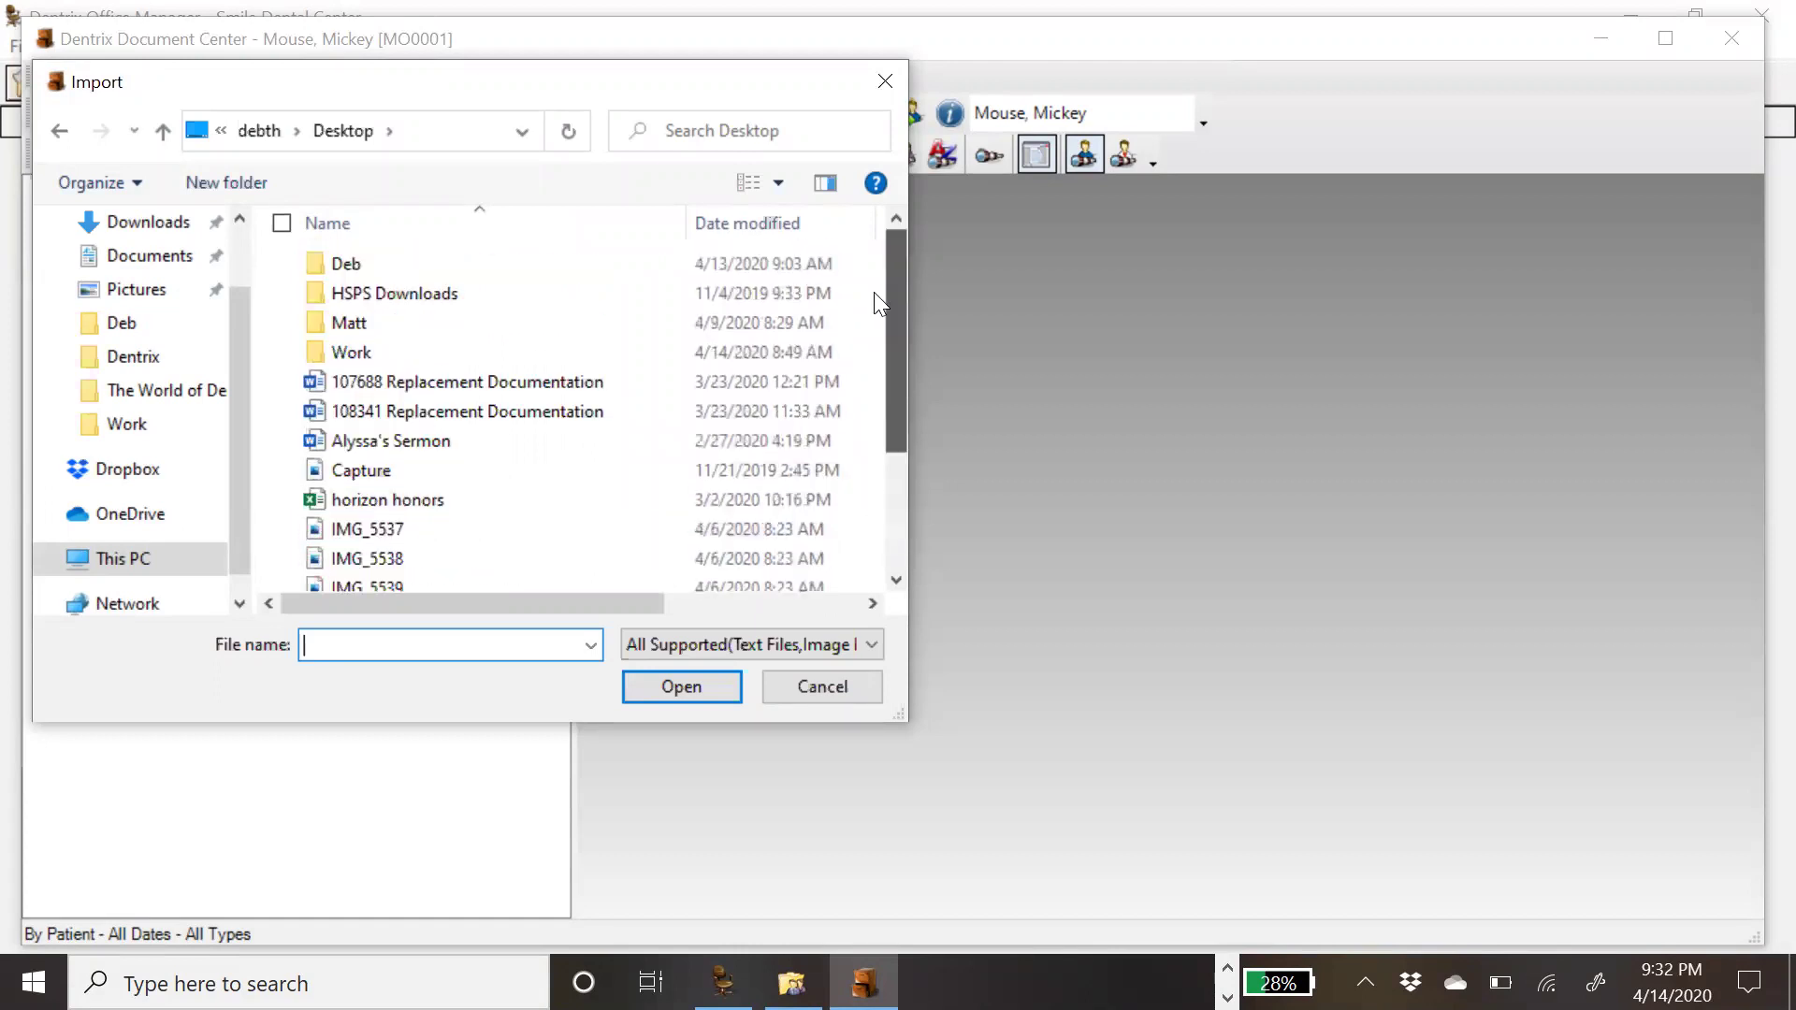
left_click(159, 232)
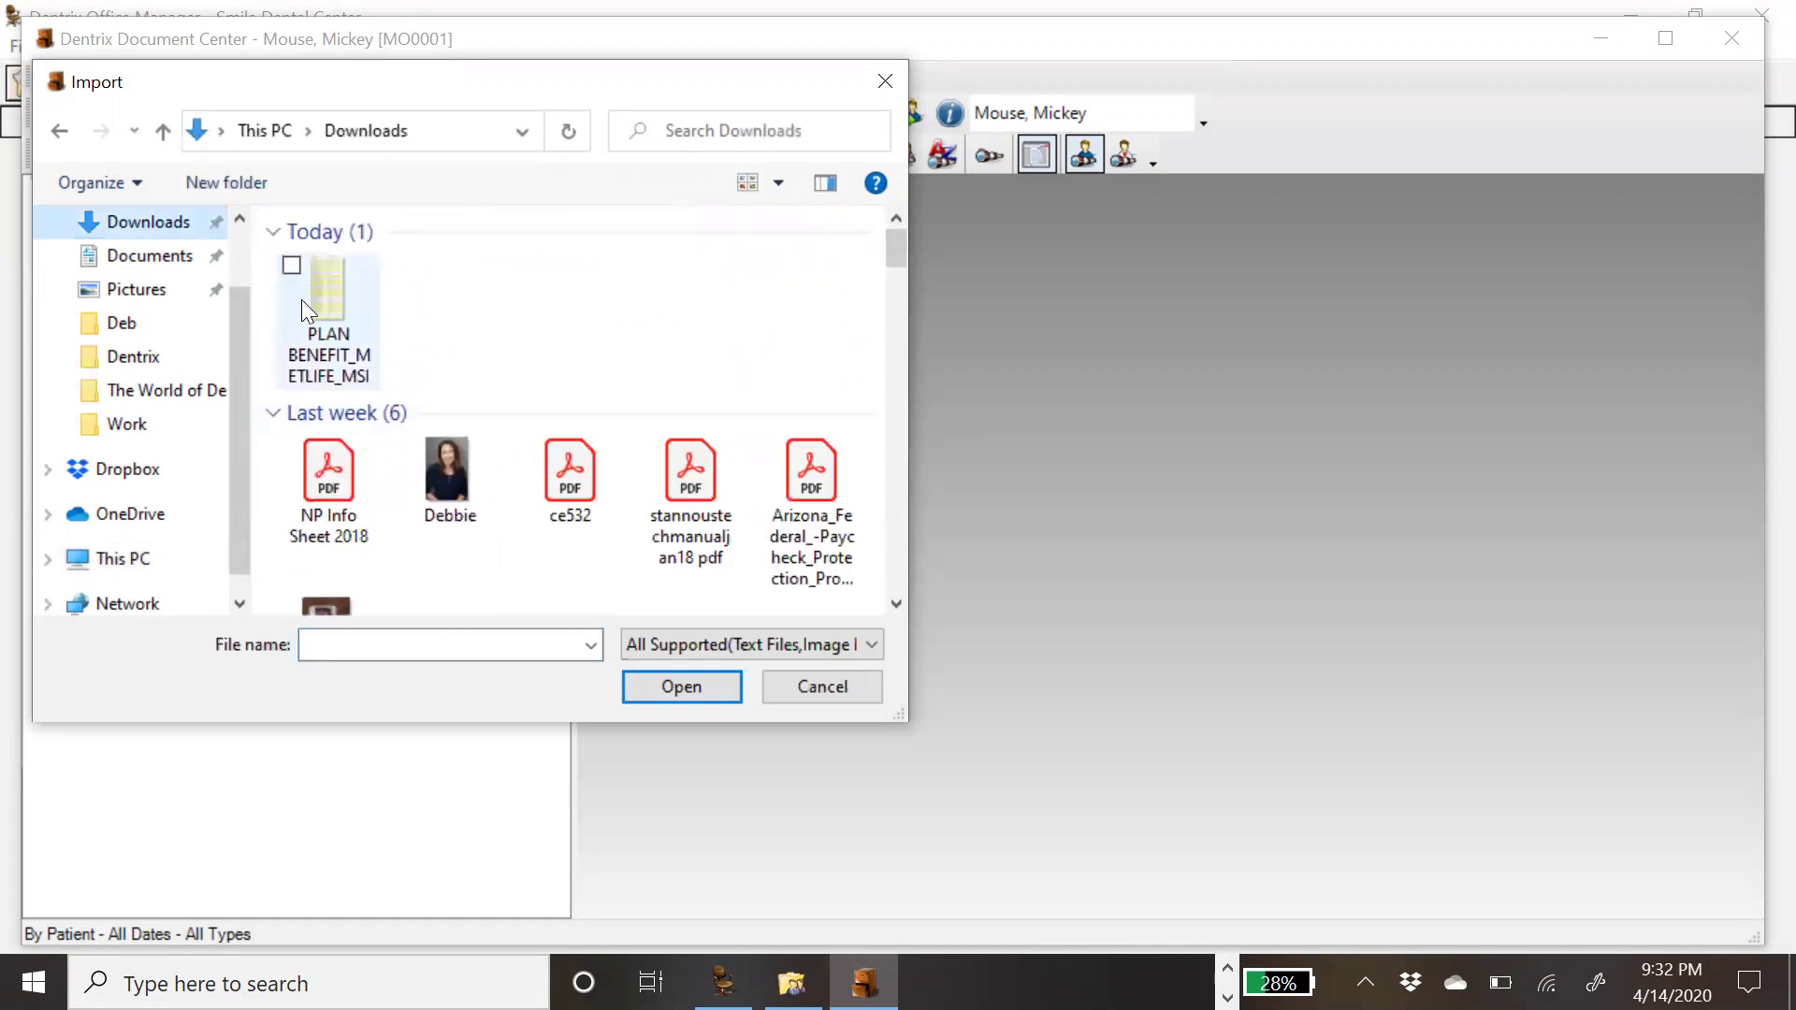
left_click(335, 307)
left_click(653, 692)
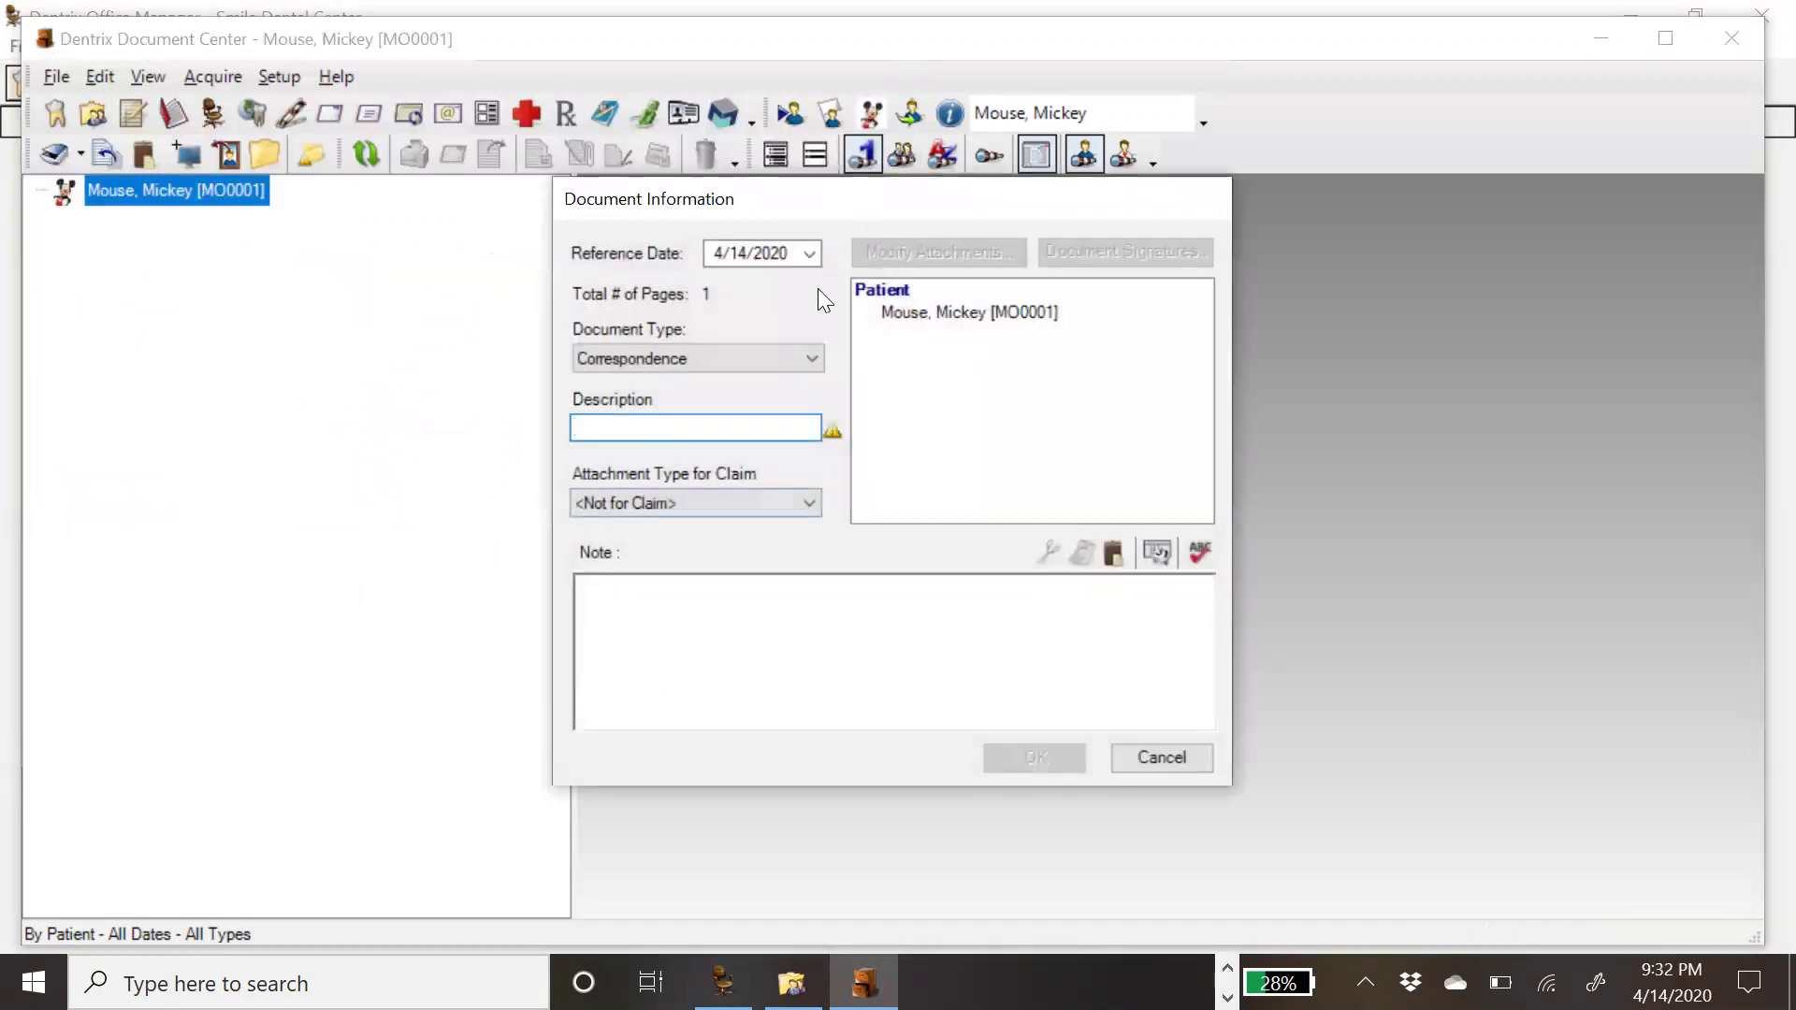
Step: Set type Patient Insurance, description 'Aetna Grp#1345 Full Breakdown', then open Modify Attachments
left_click(820, 359)
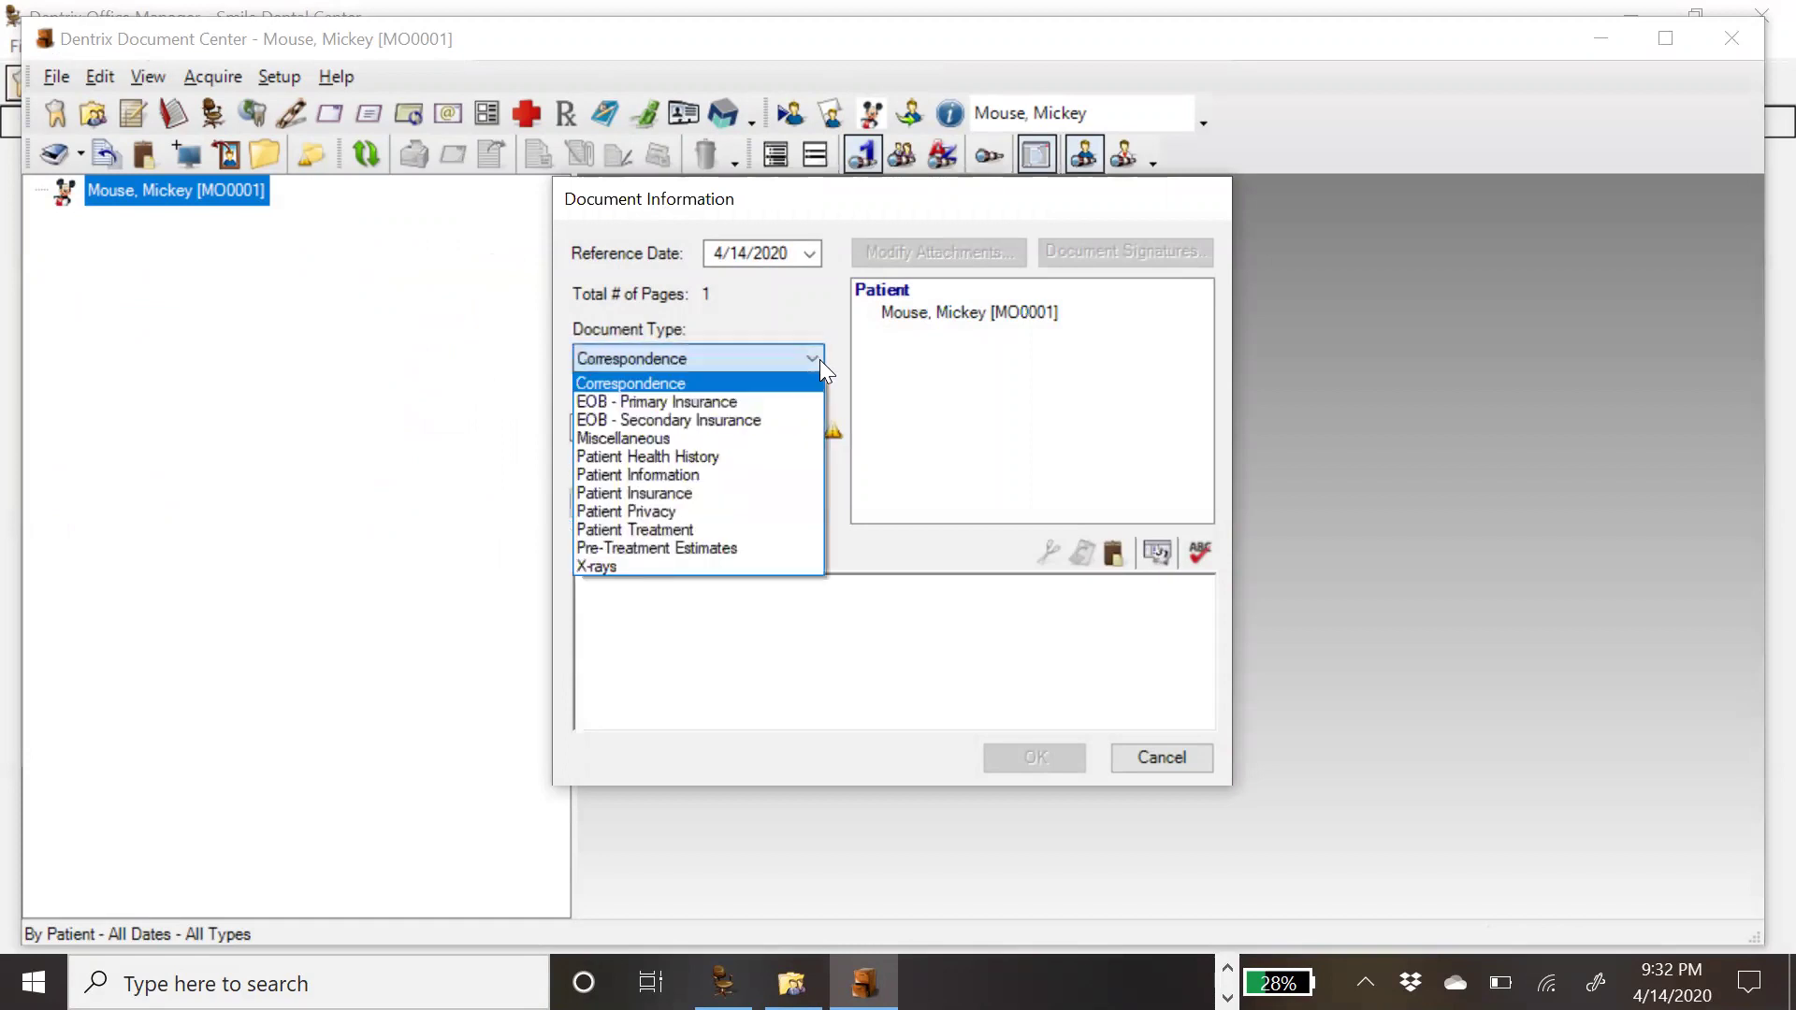
left_click(716, 487)
left_click(749, 432)
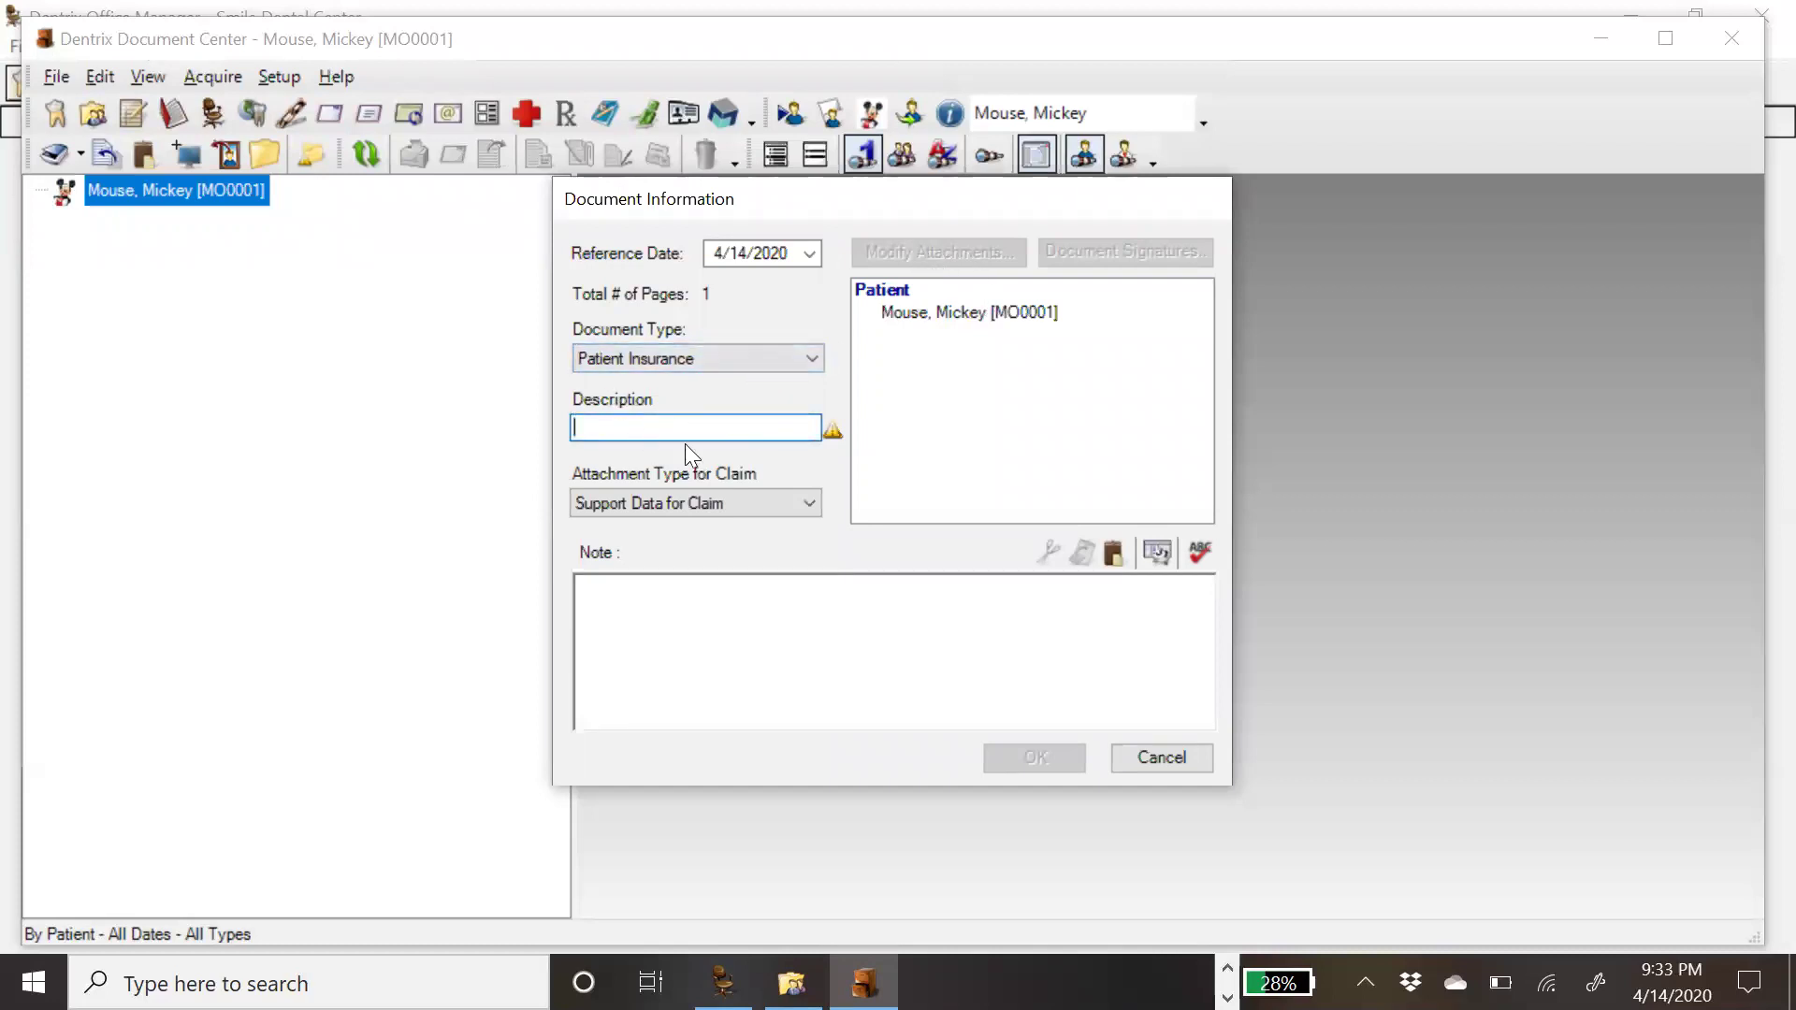
type("A")
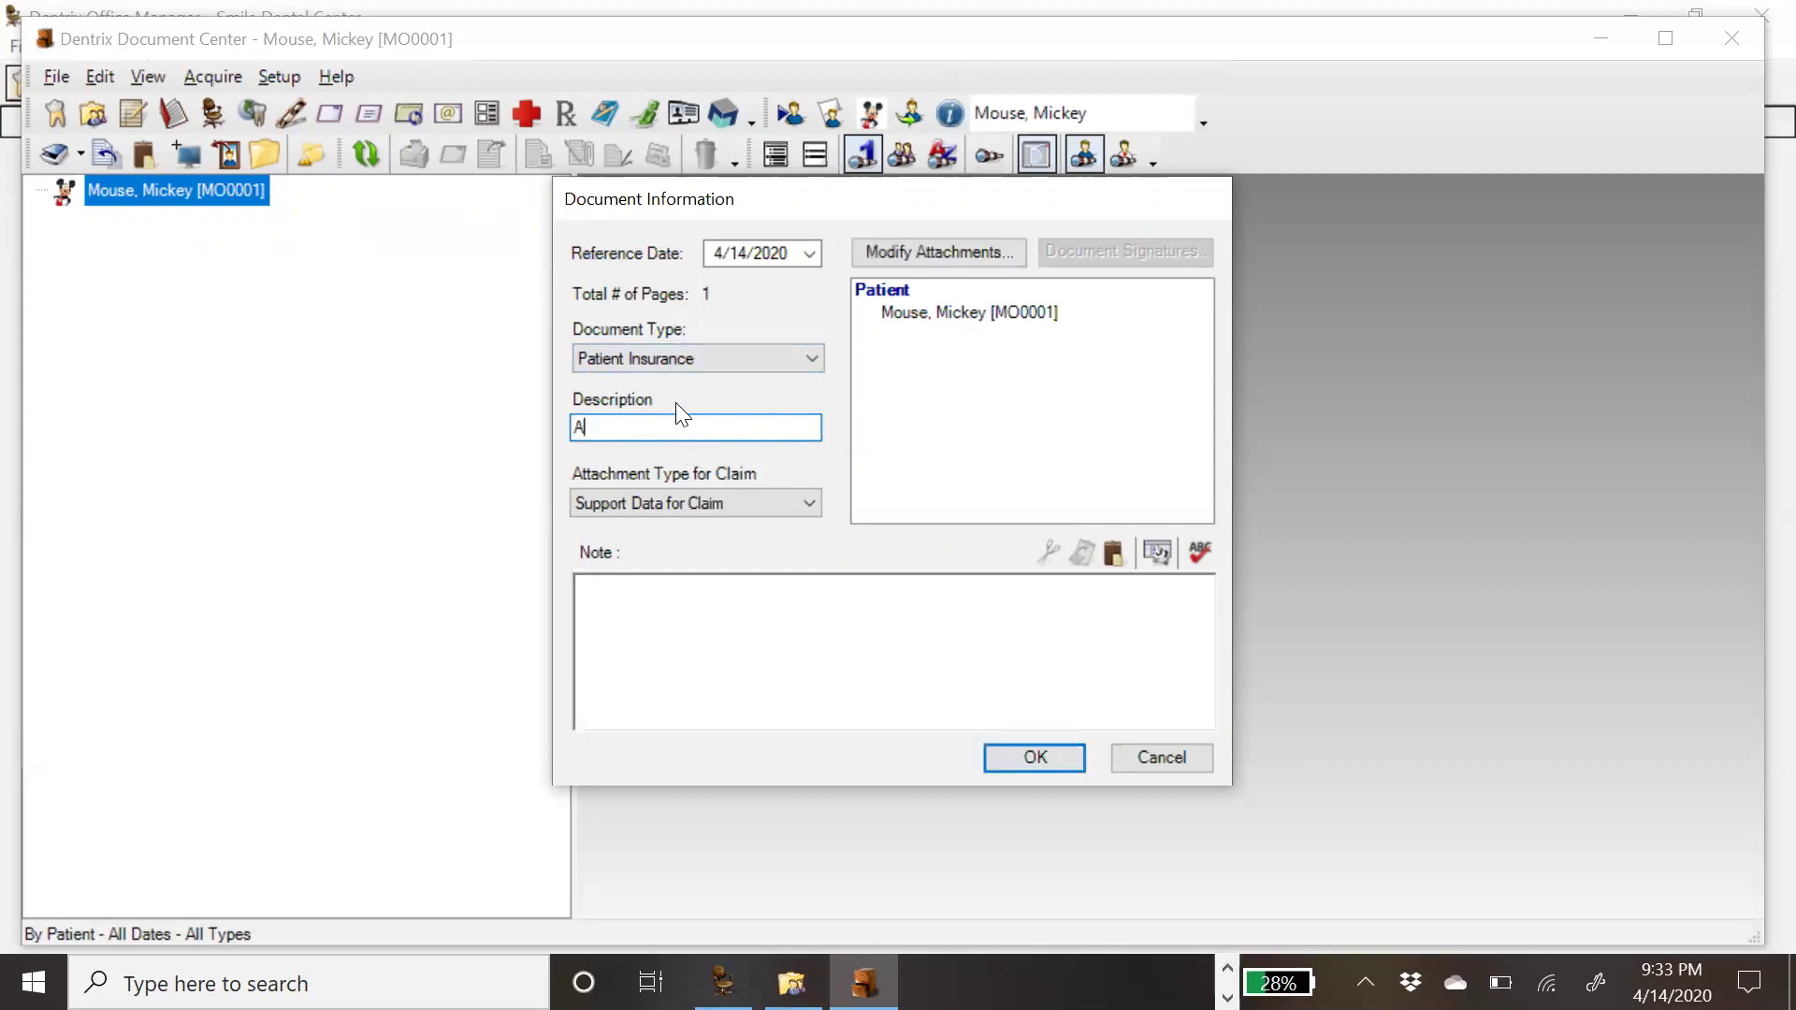
type("etna Grp#1345 Full Breakdown")
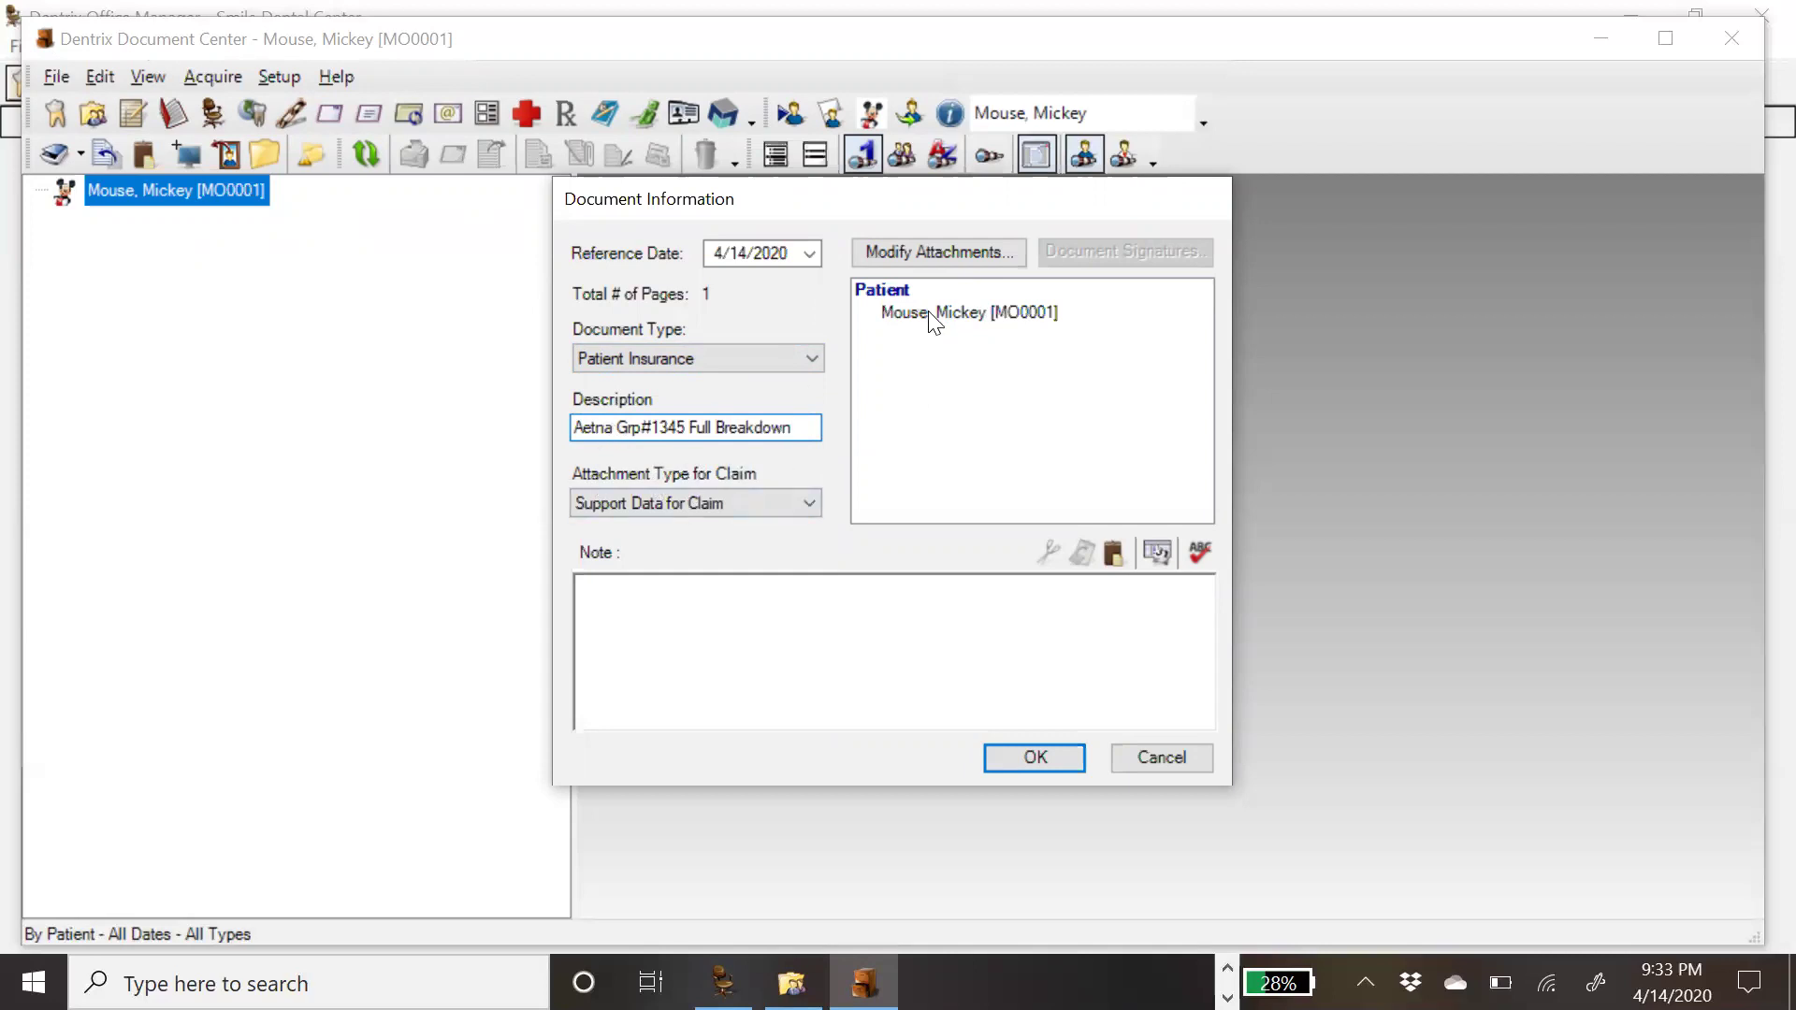
left_click(911, 249)
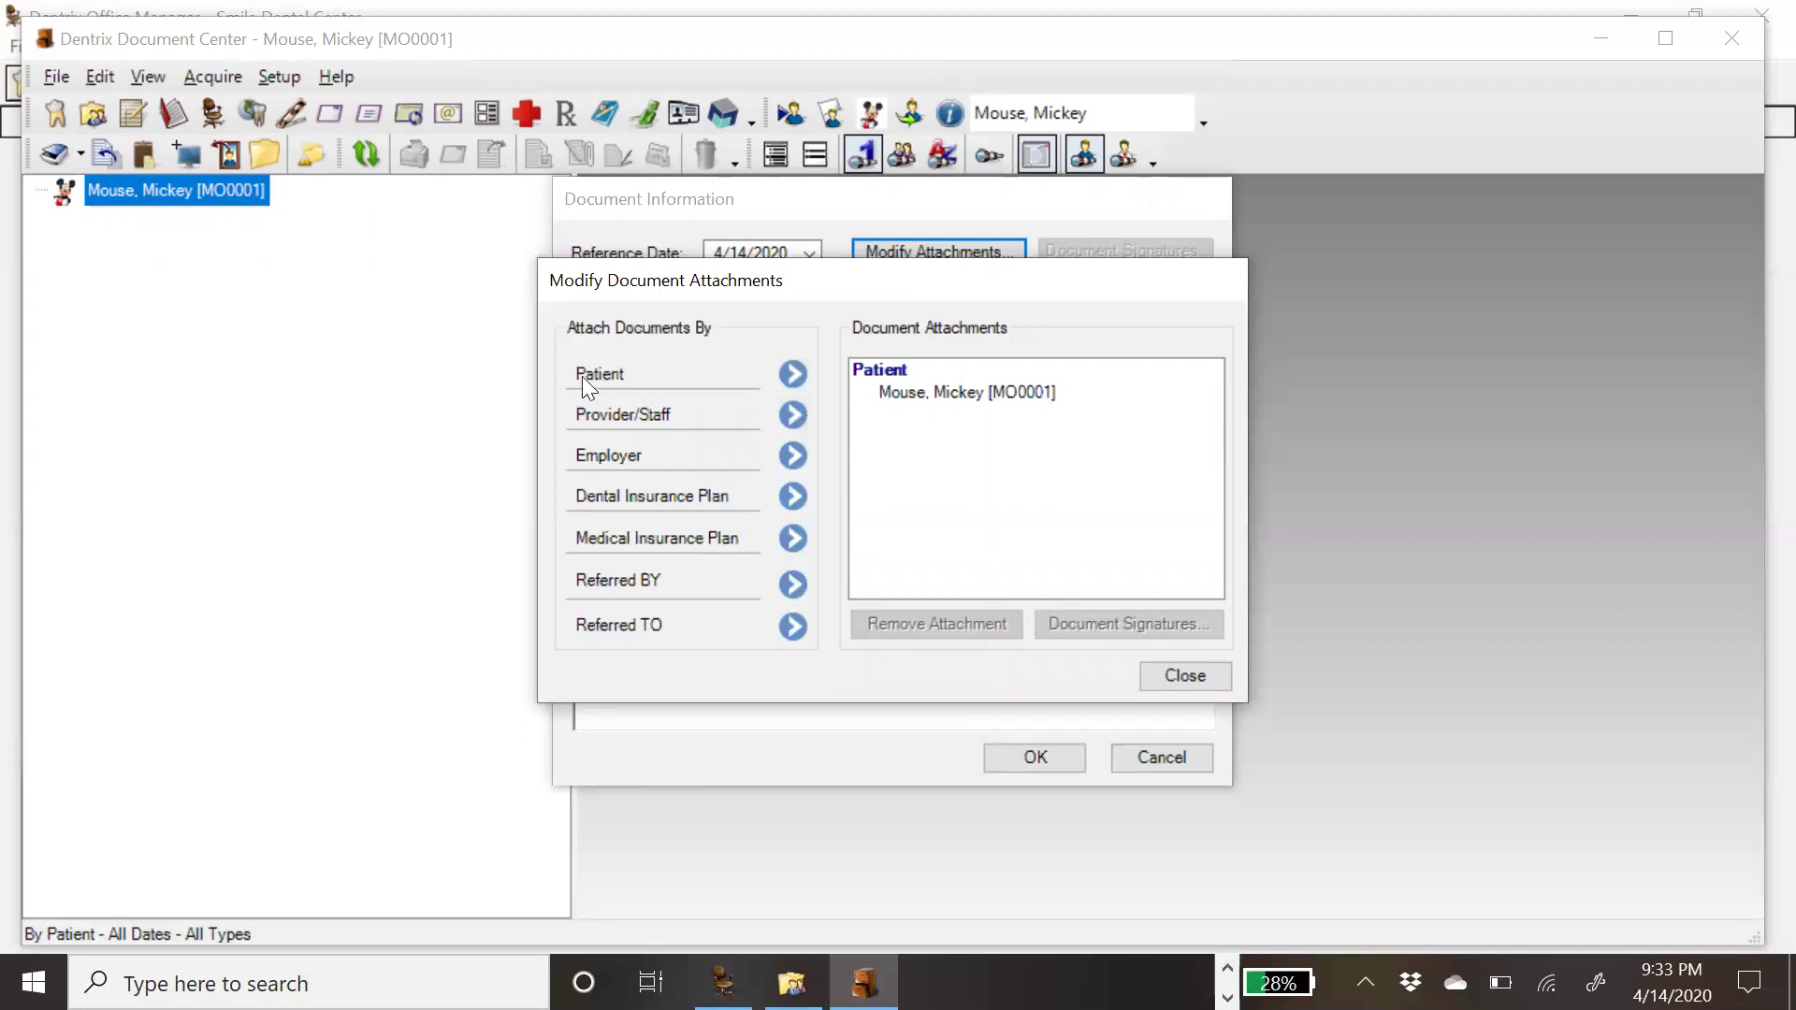
Step: Search for the second patient by name and attach them alongside the current patient
left_click(789, 375)
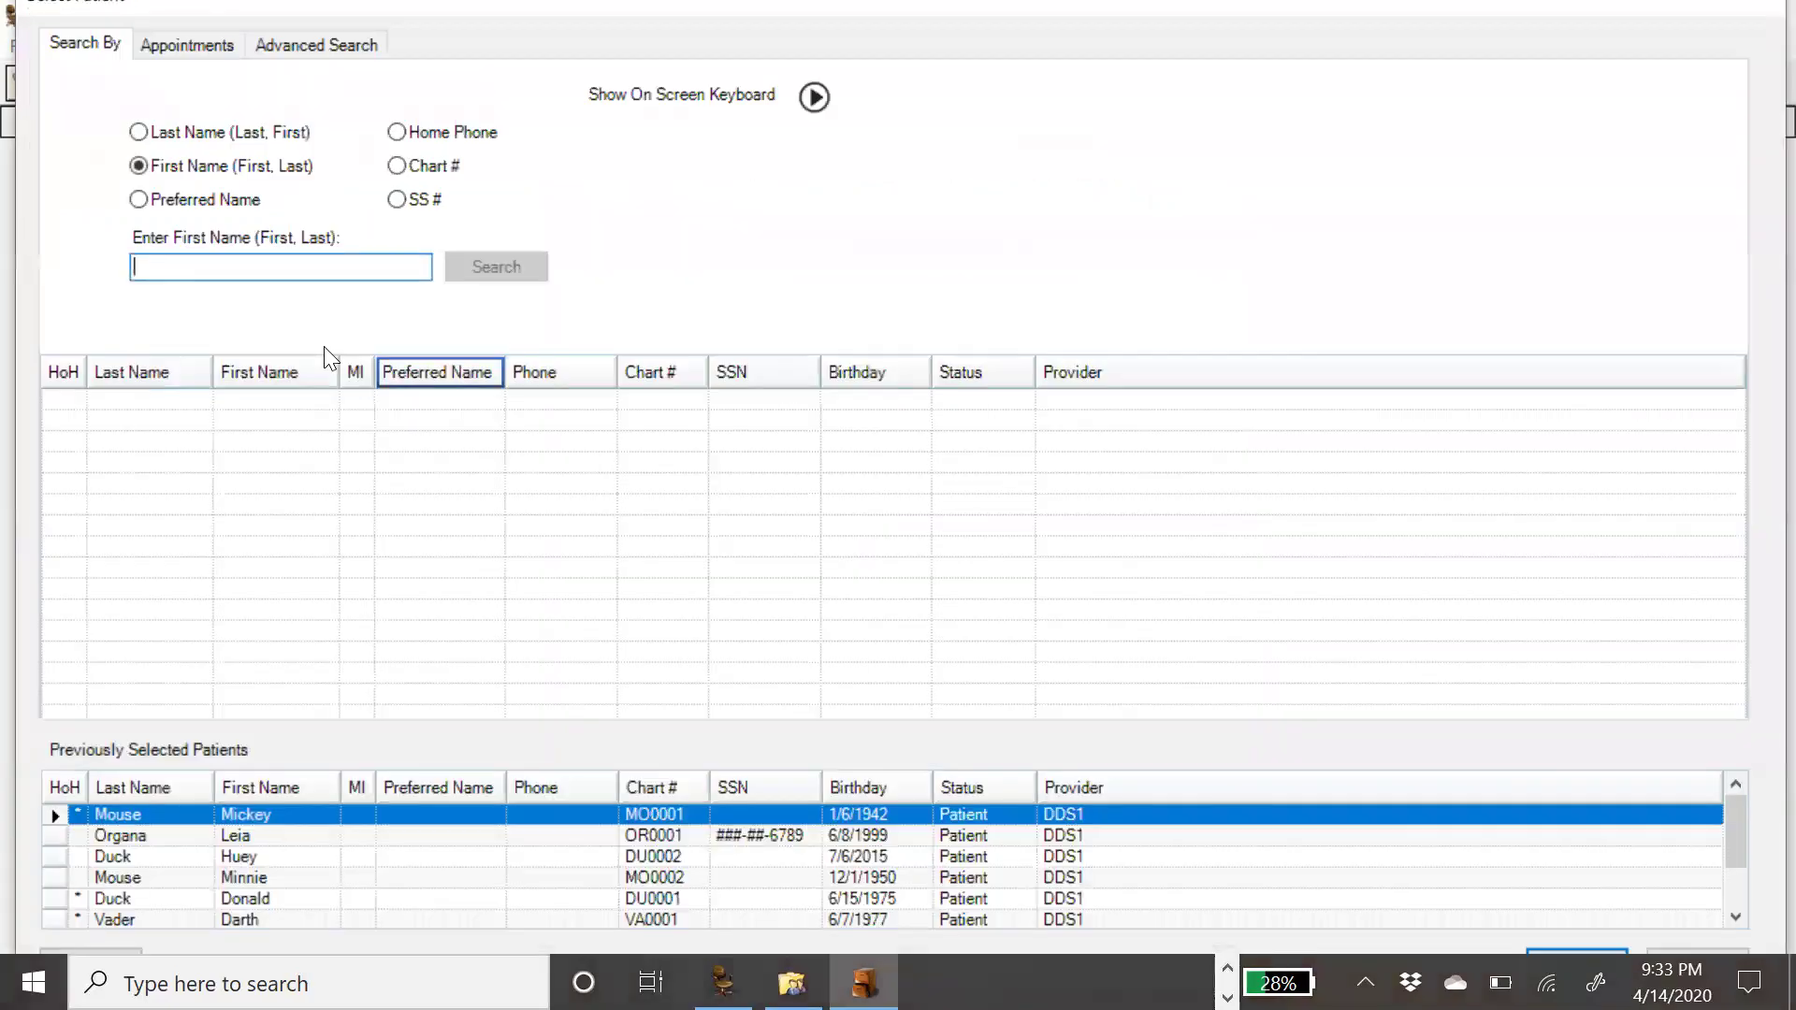
type("m")
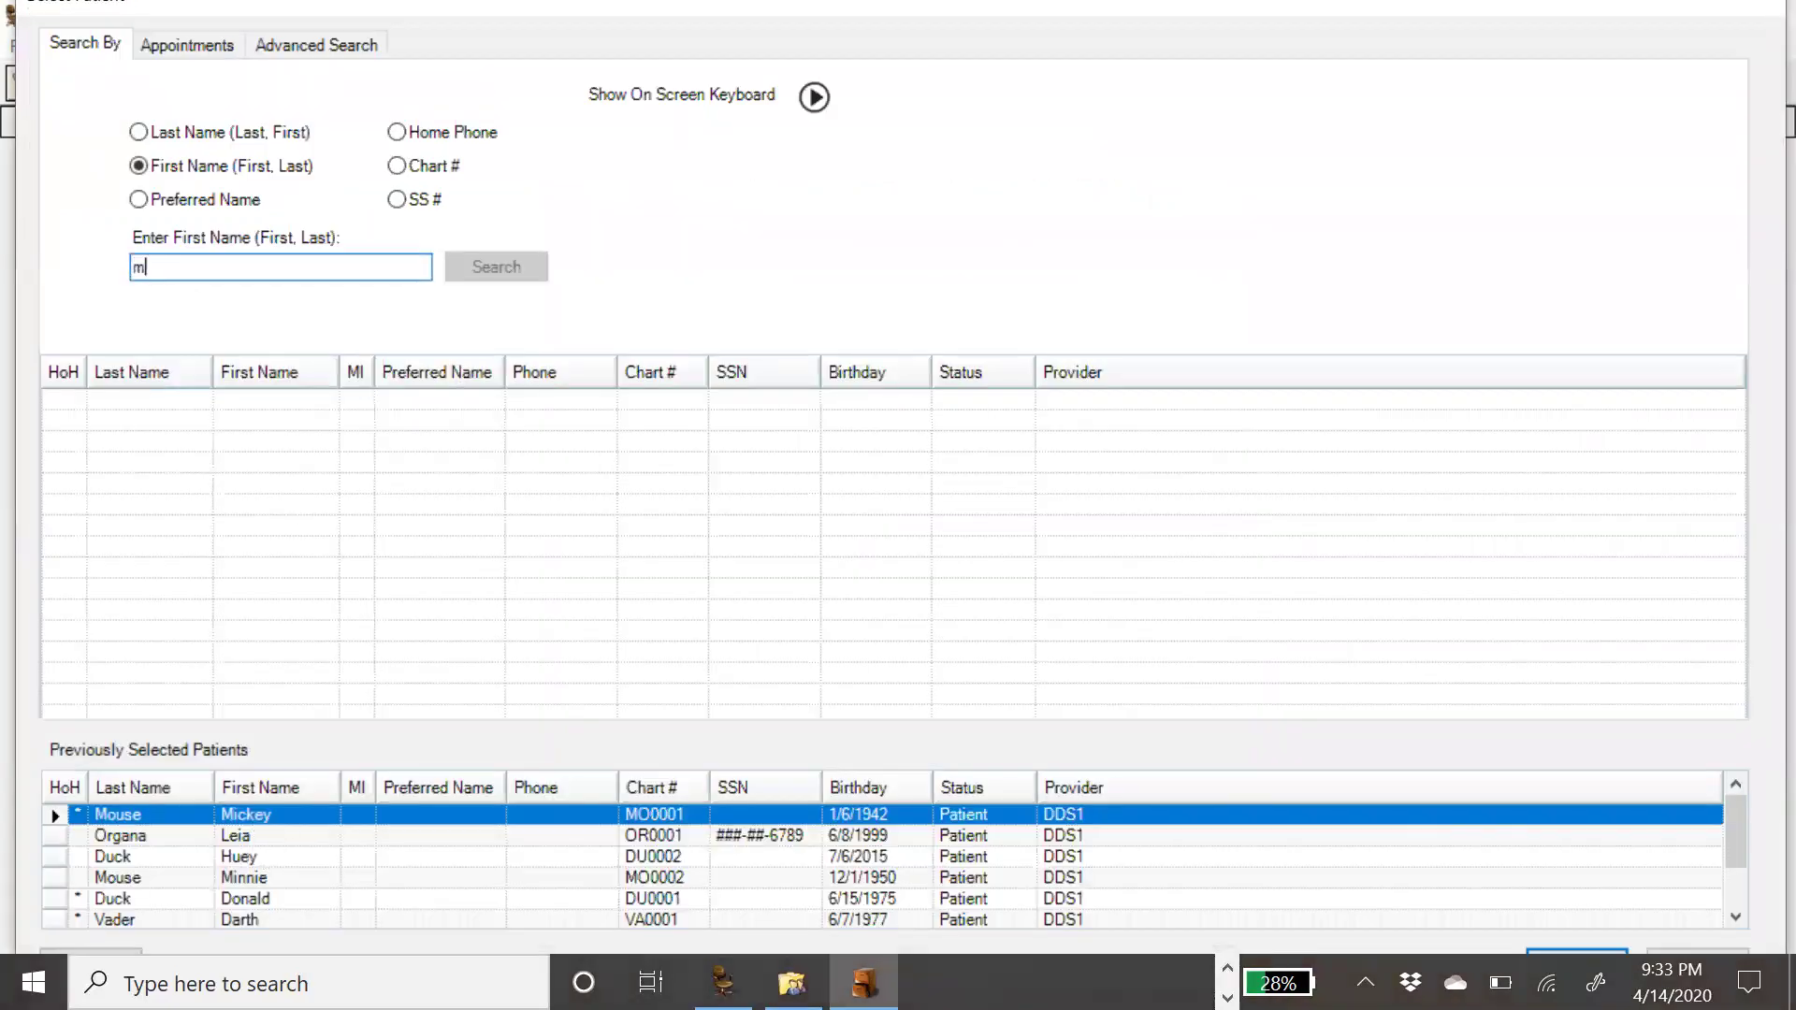
type("ouse, mi")
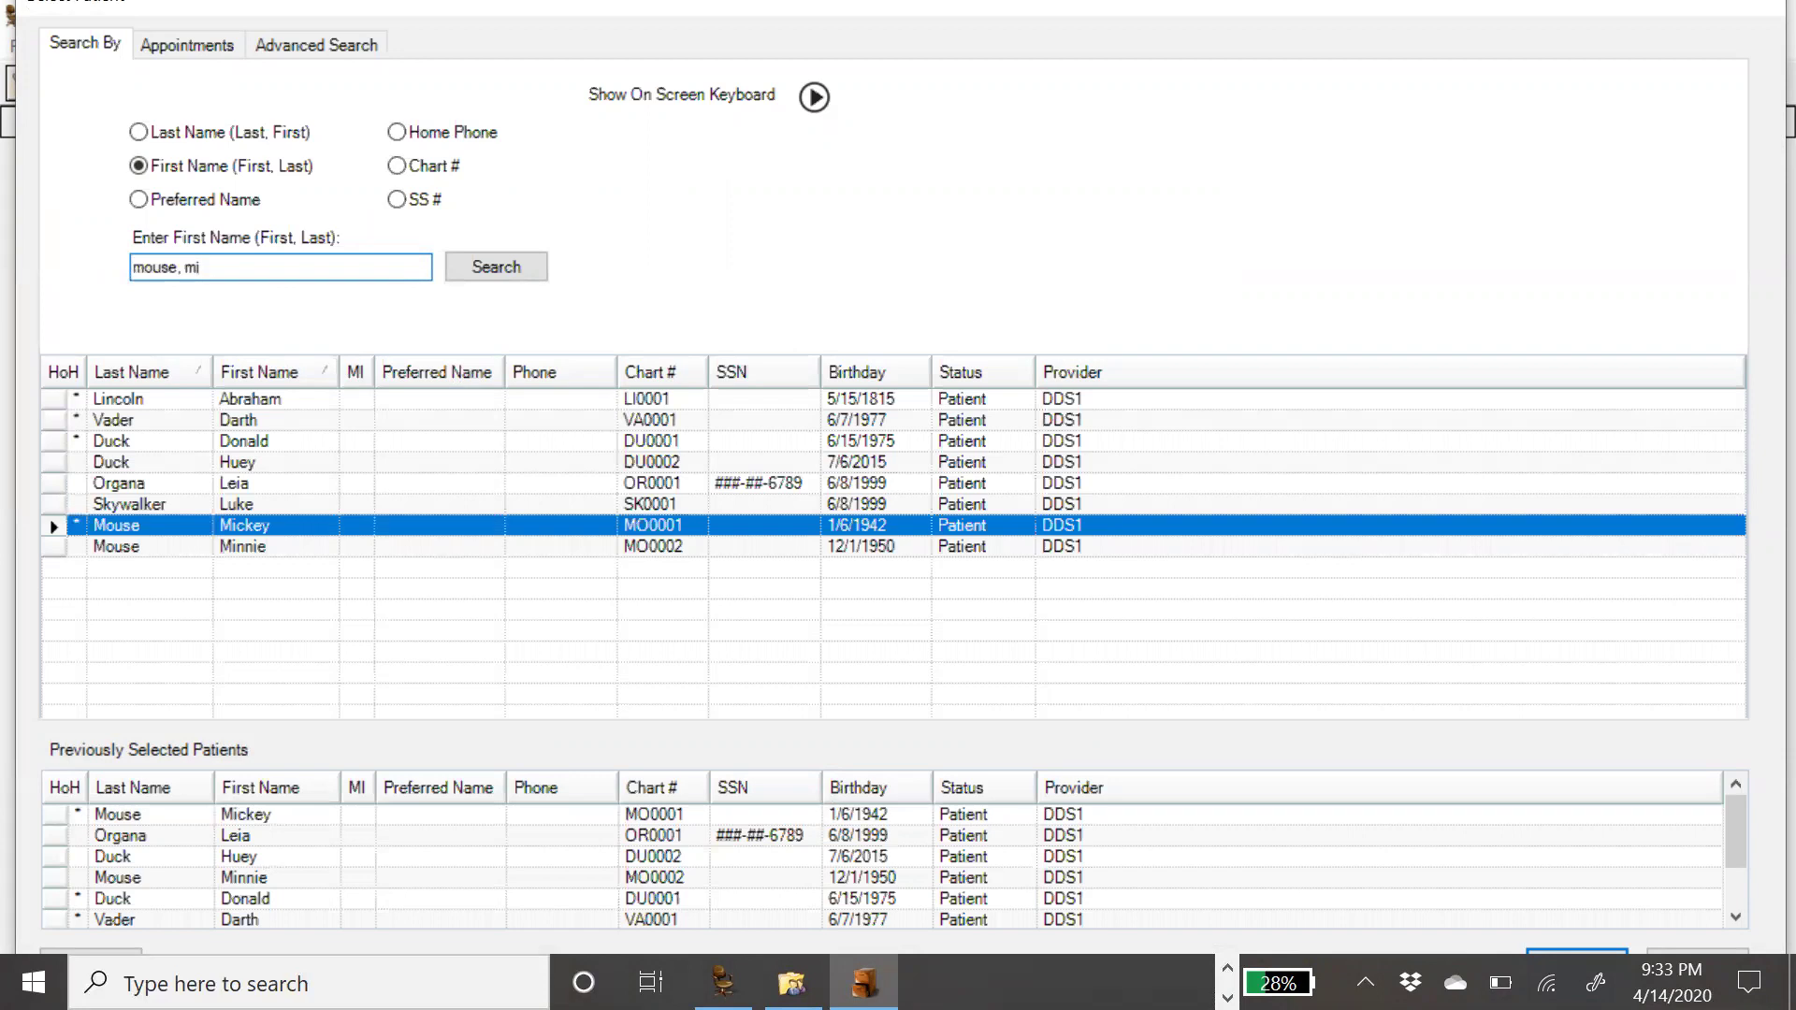
double_click(153, 546)
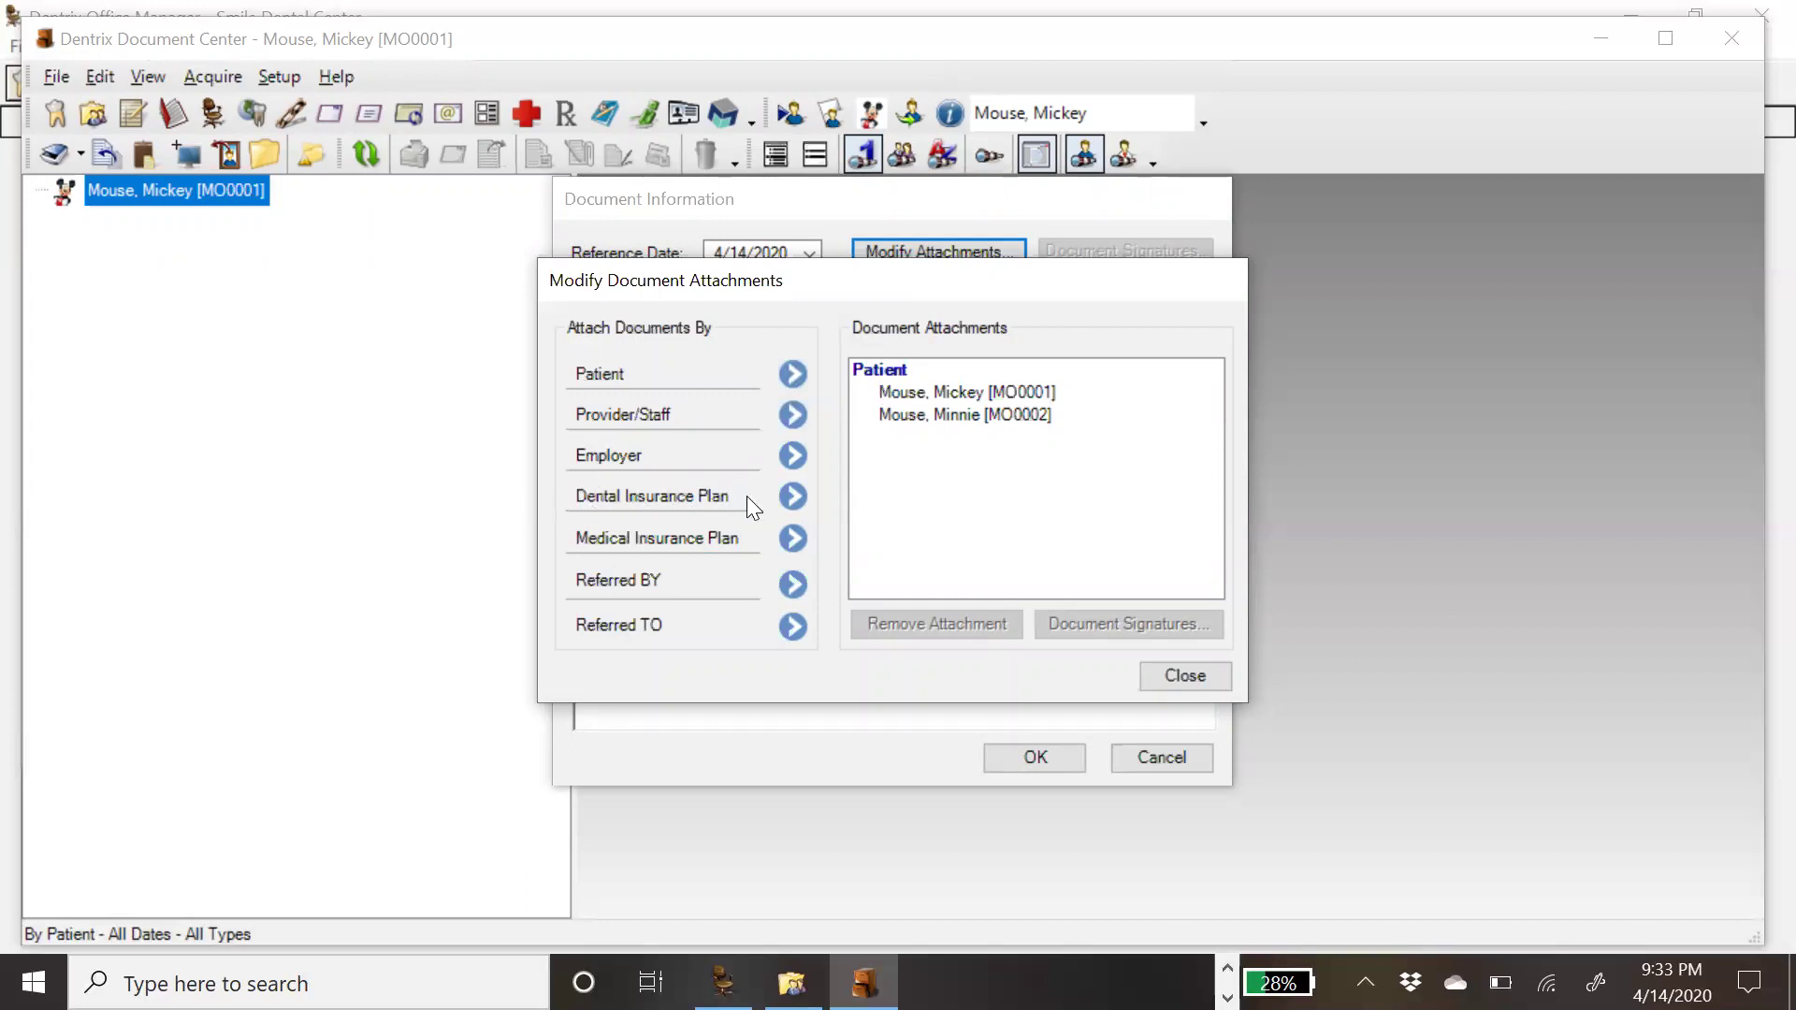
Step: Attach the Aetna/Disneyland High Option dental plan, found by group number 123
left_click(792, 496)
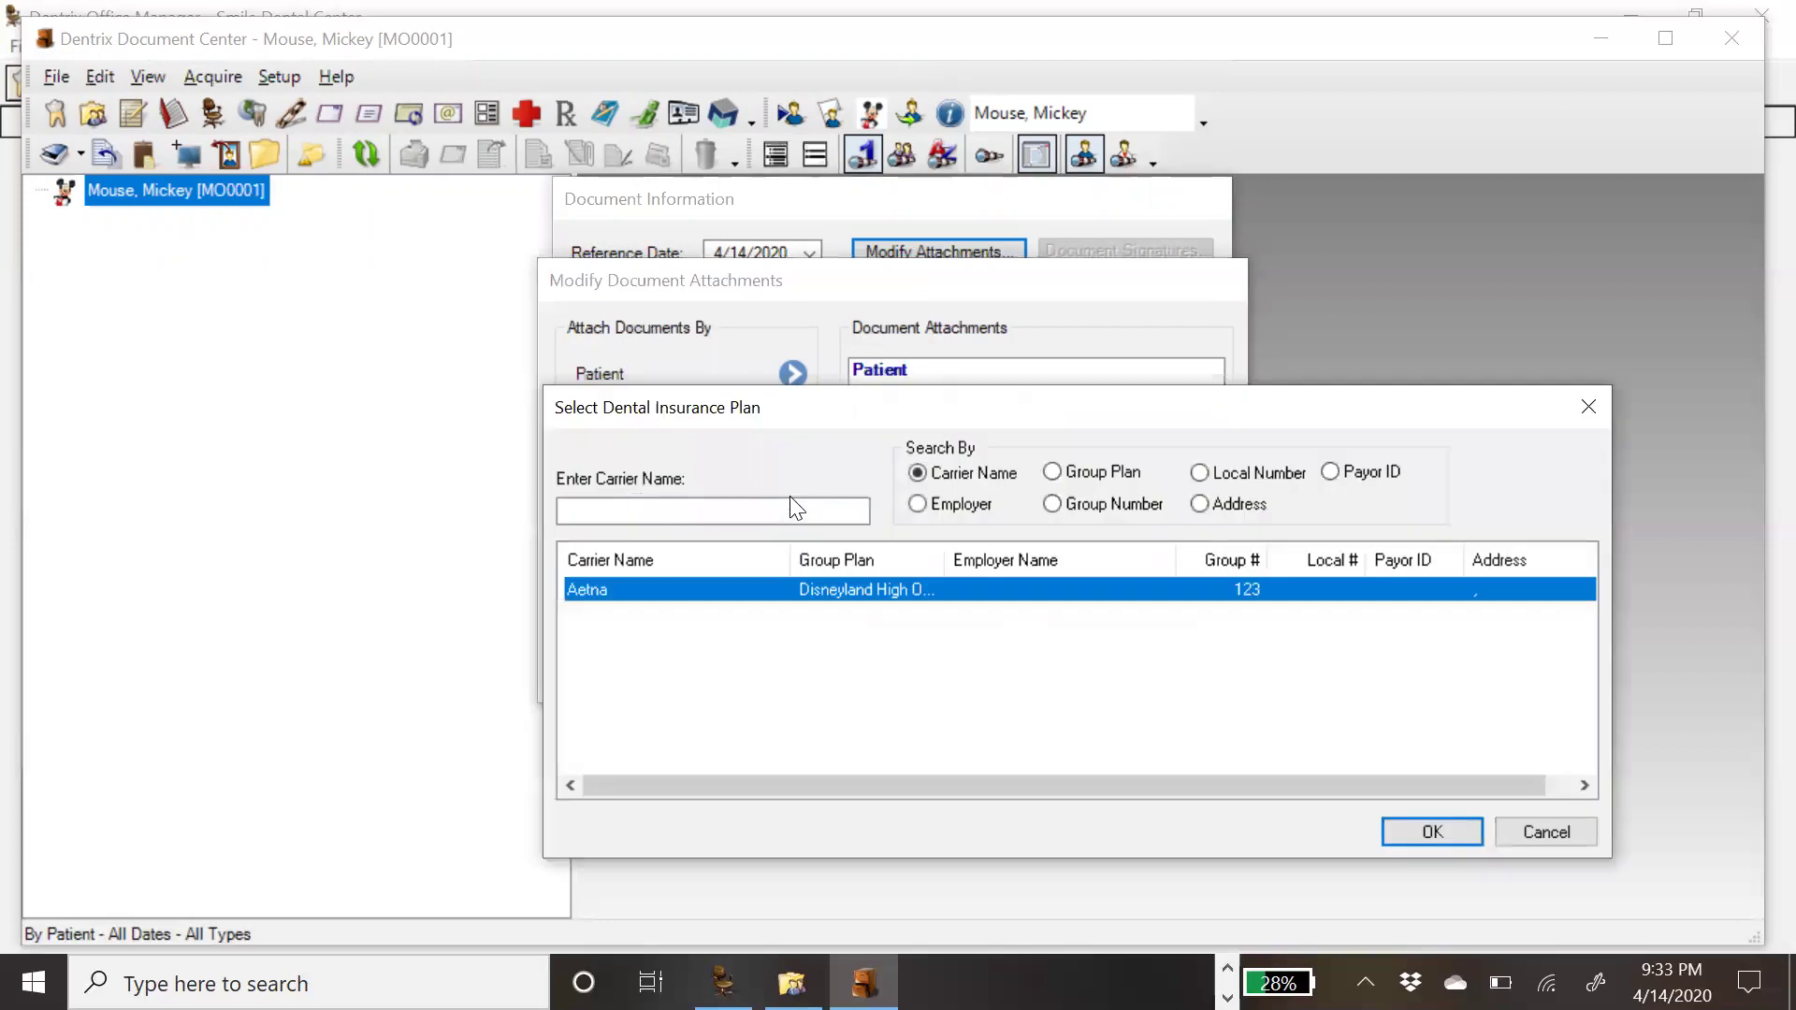
left_click(1054, 504)
left_click(633, 514)
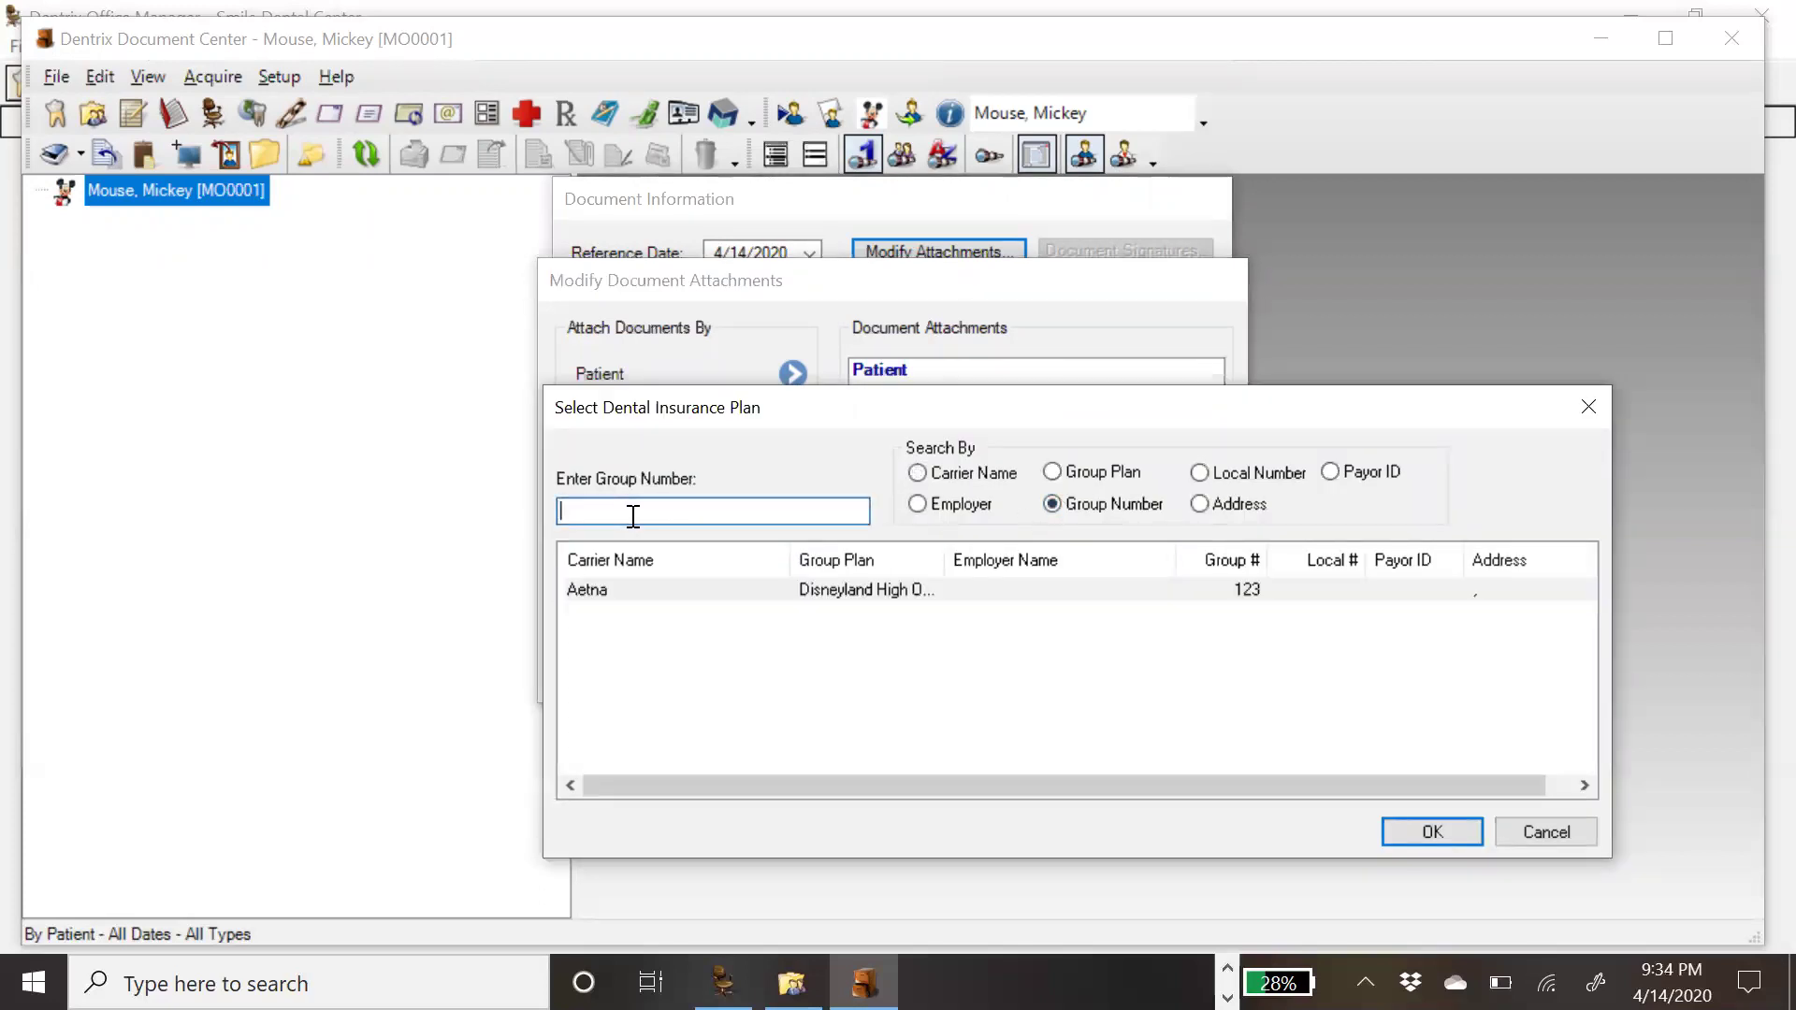
type("123")
left_click(739, 604)
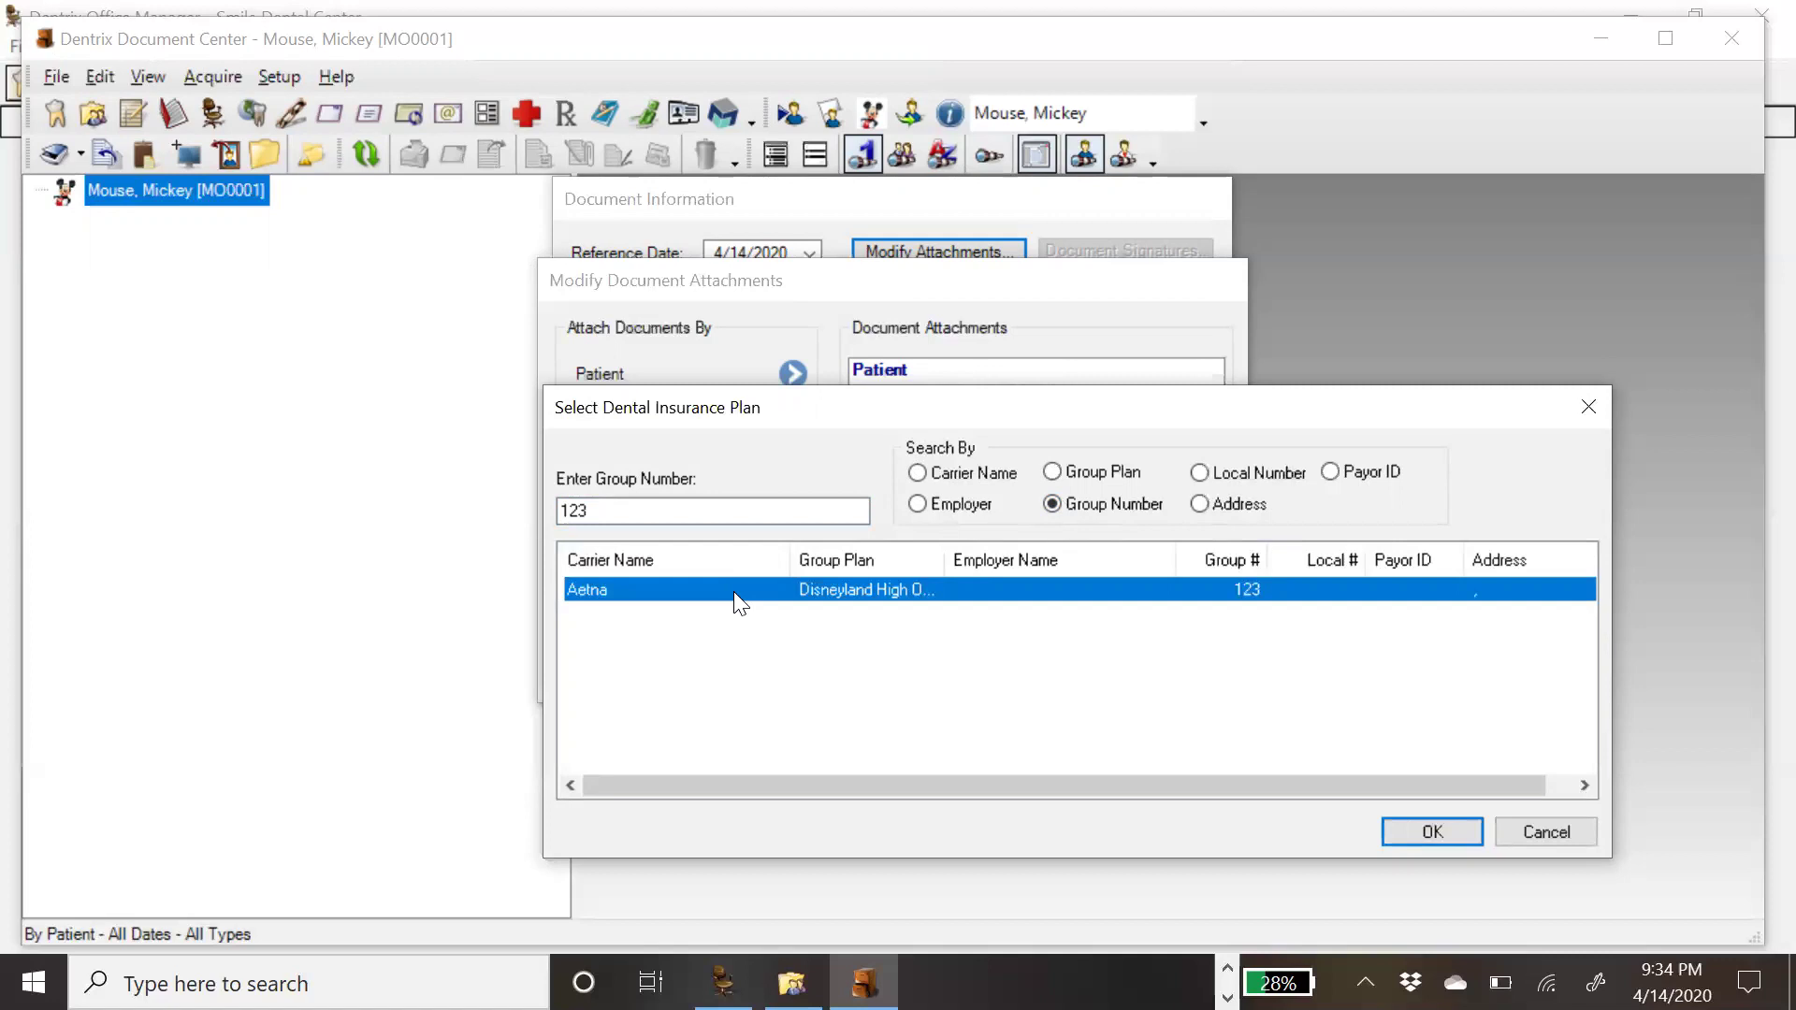
left_click(1426, 832)
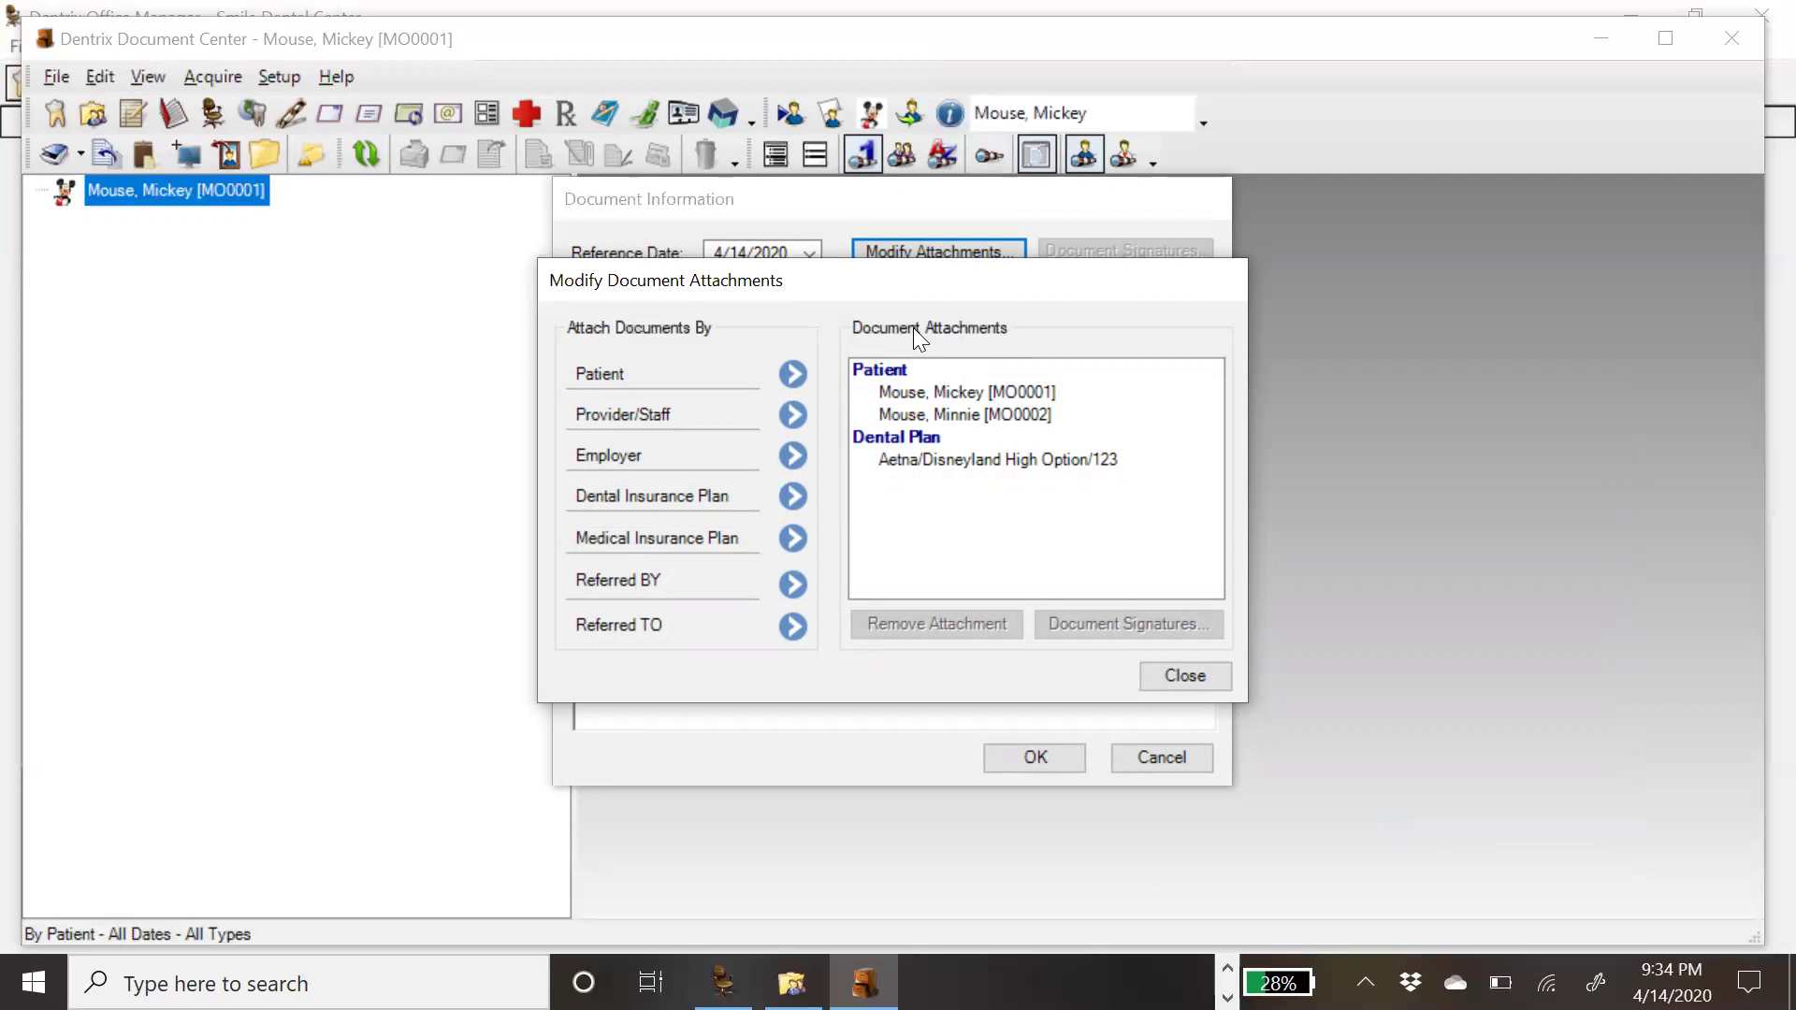
Step: Save the Aetna insurance document, then switch to the second patient from Previously Selected Patients
left_click(1168, 671)
left_click(1044, 756)
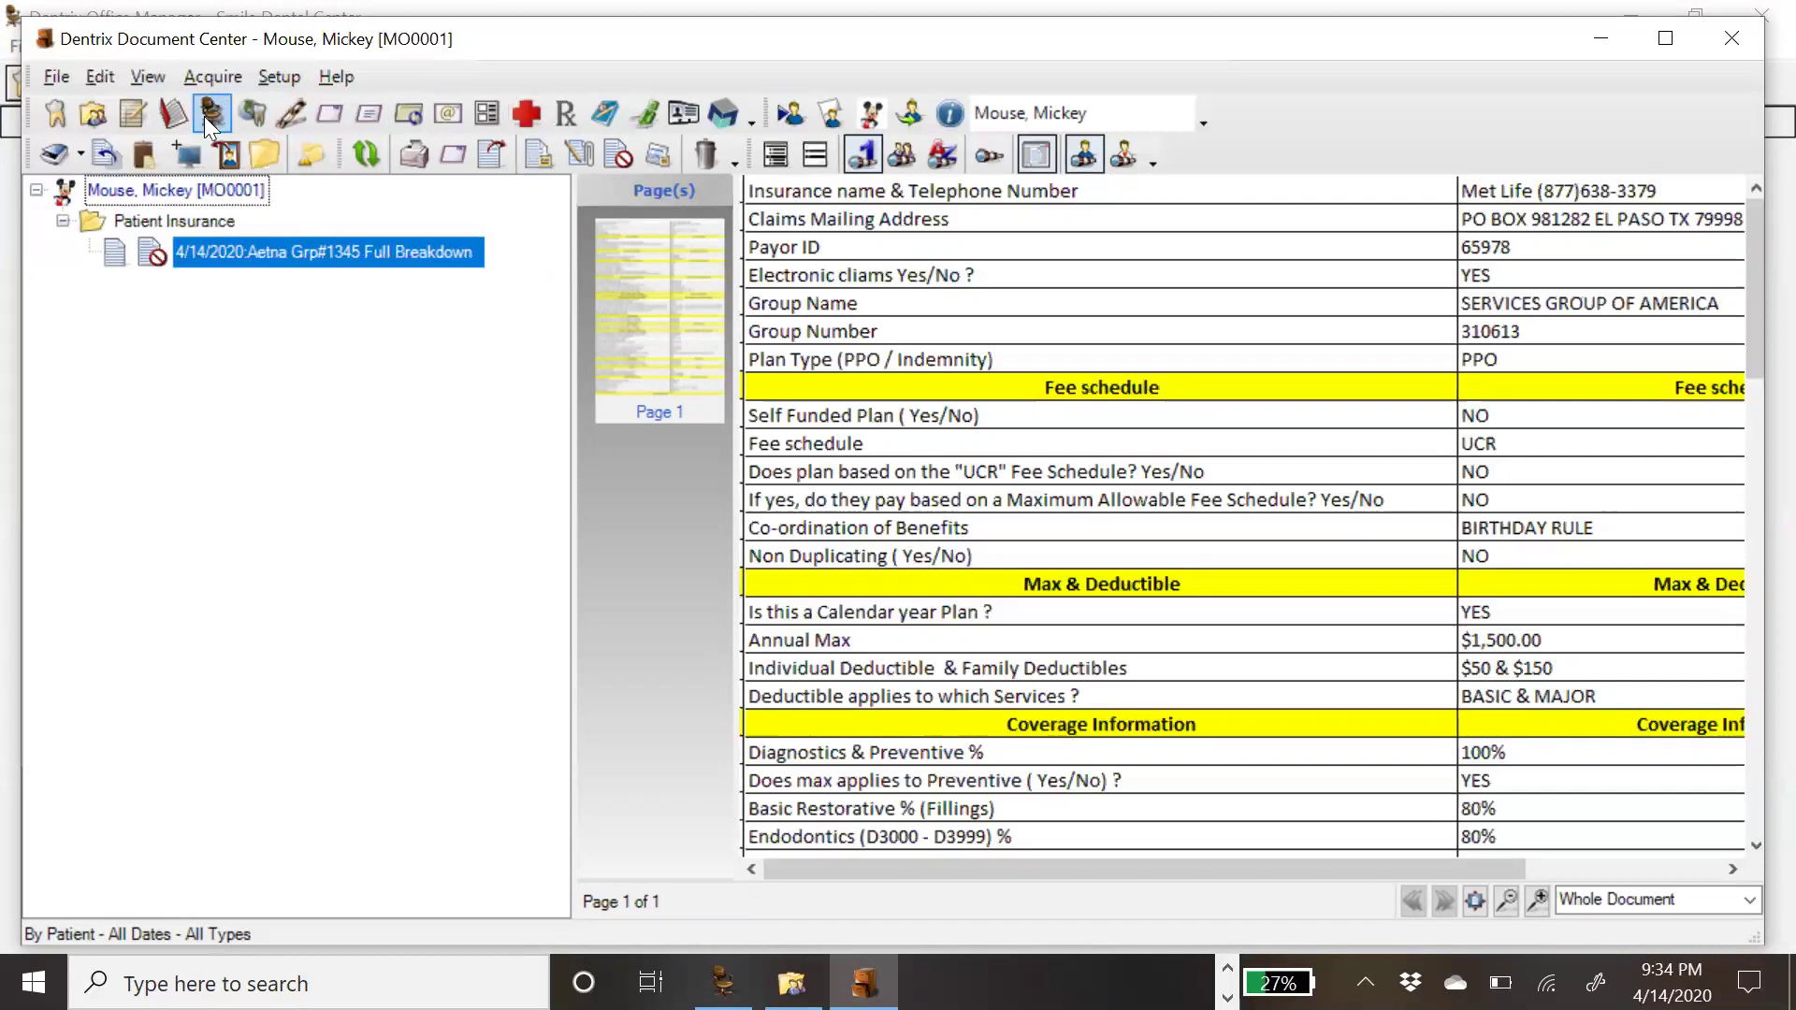
left_click(795, 109)
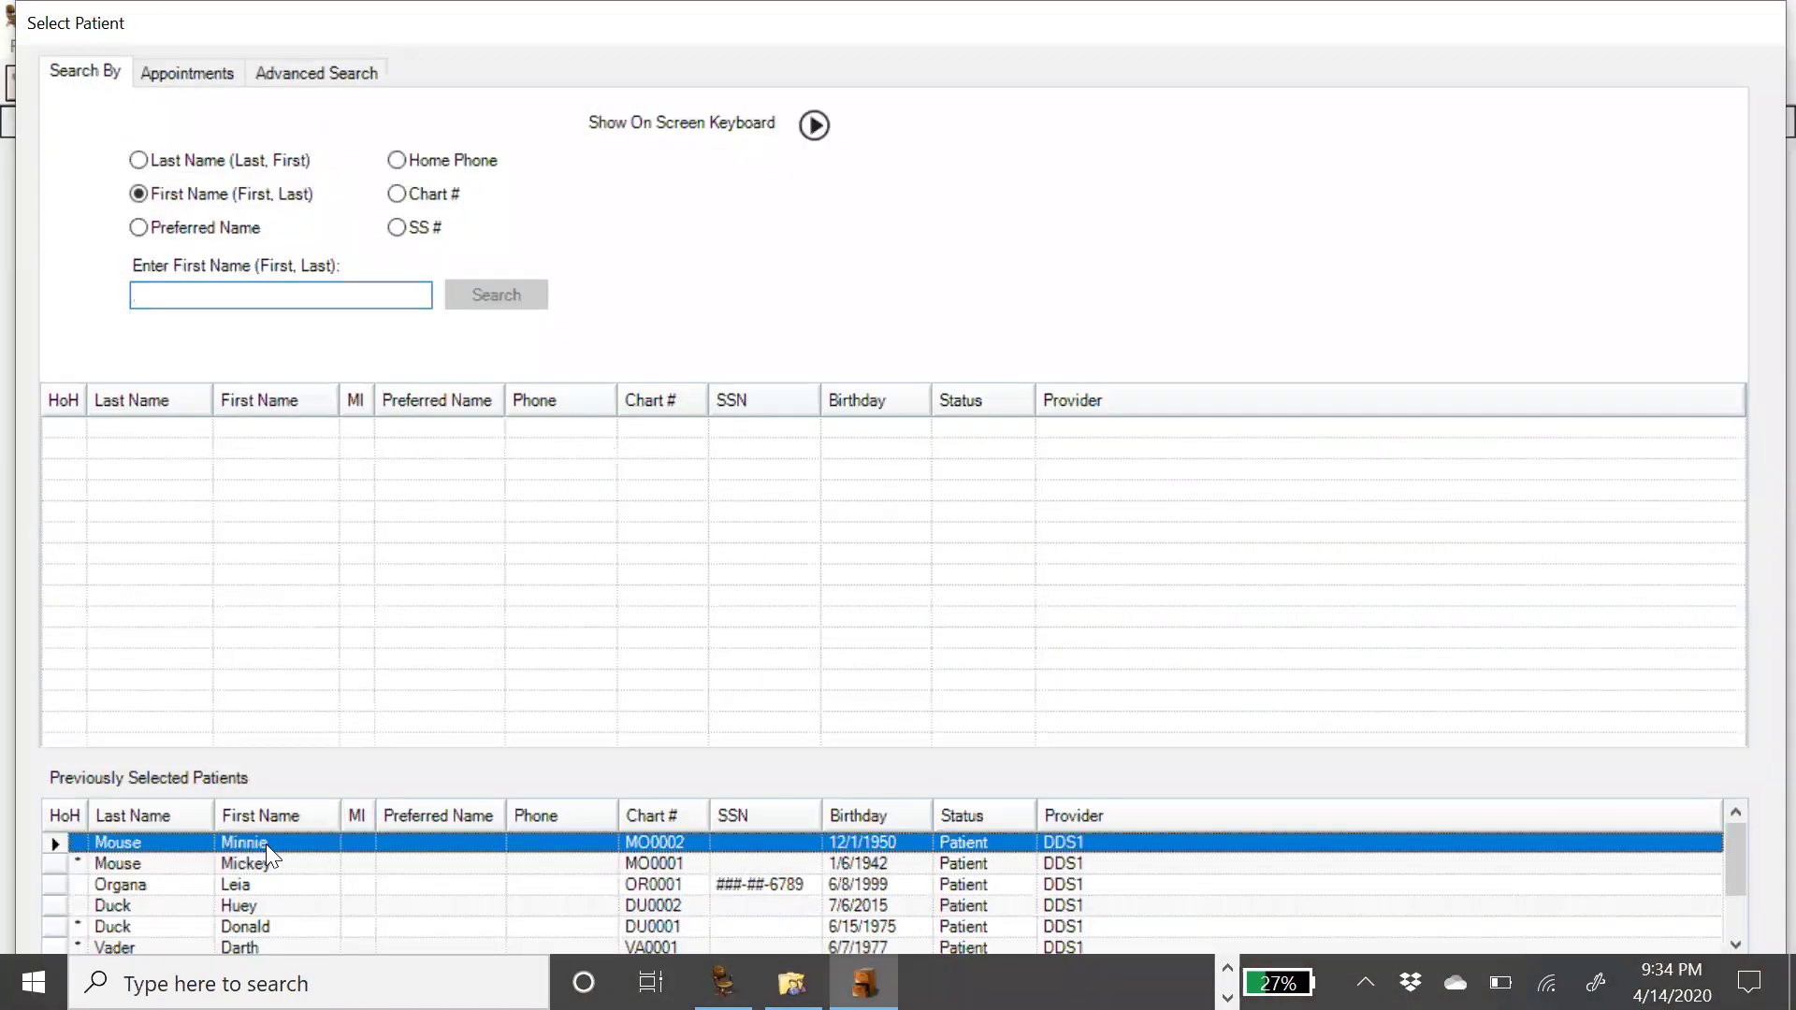
double_click(266, 844)
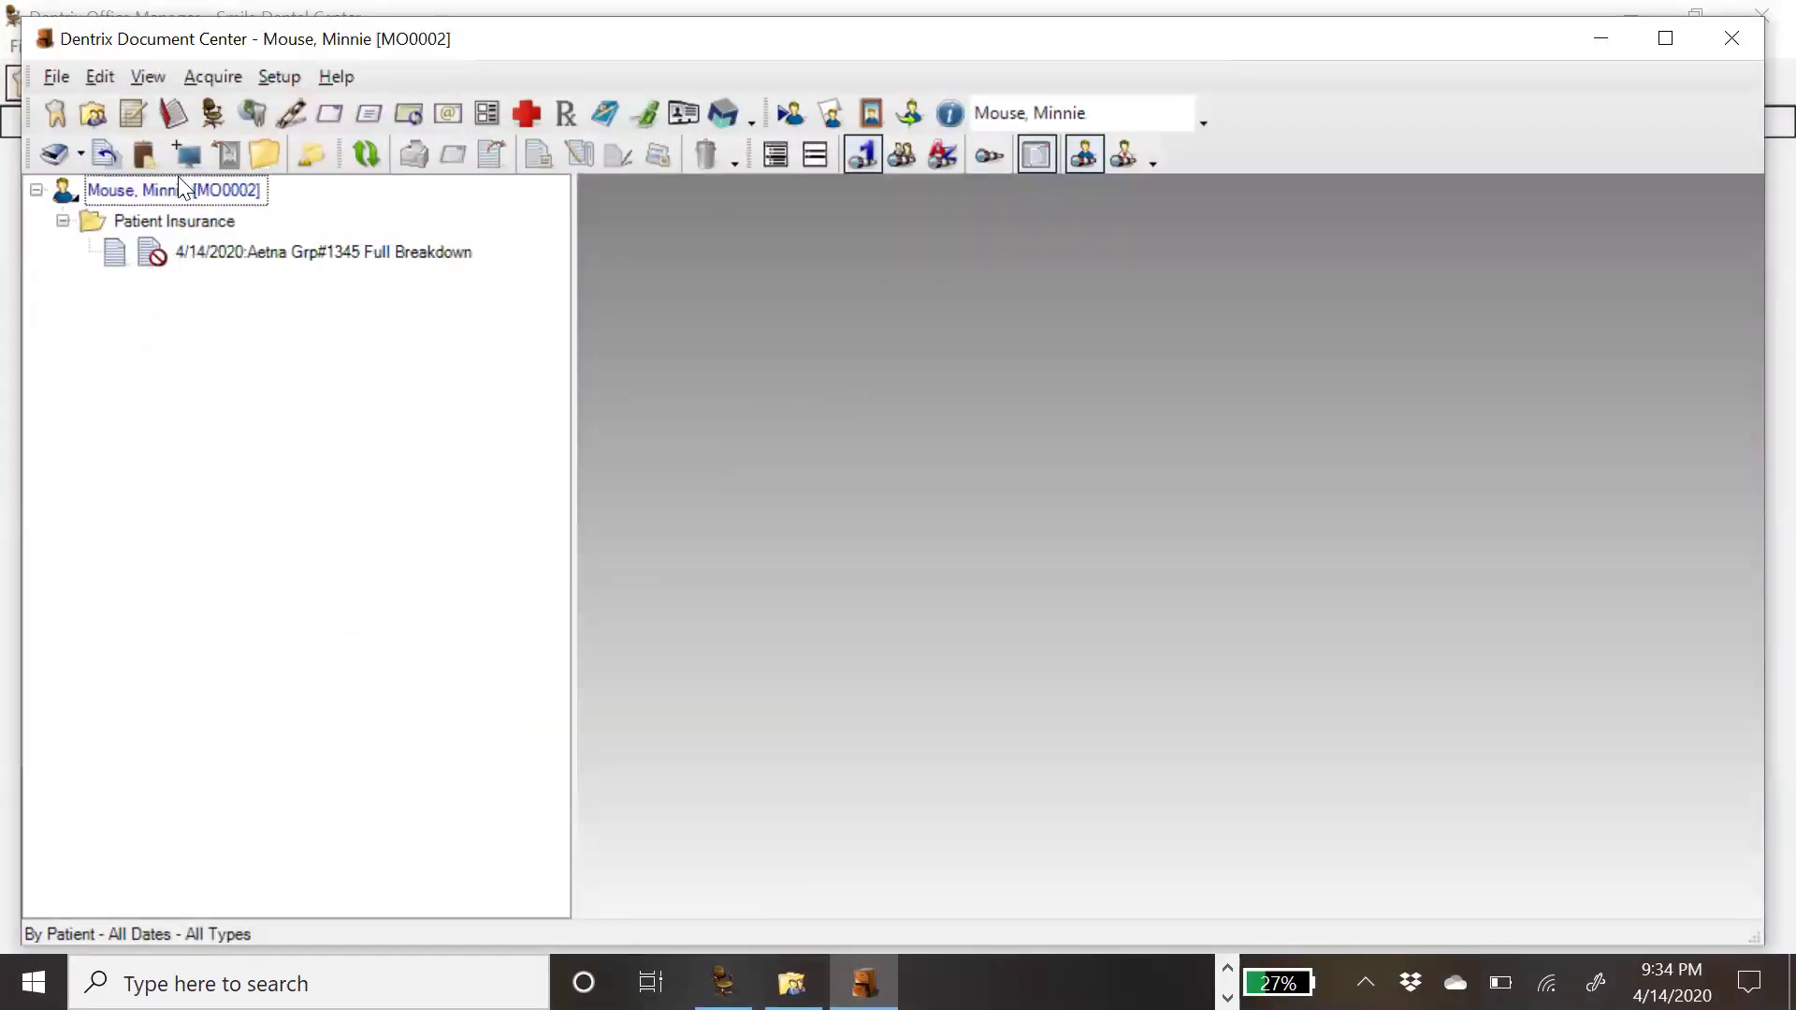
Step: View documents by the Aetna group 123 plan and open Aetna Grp#1345 Full Breakdown
left_click(149, 79)
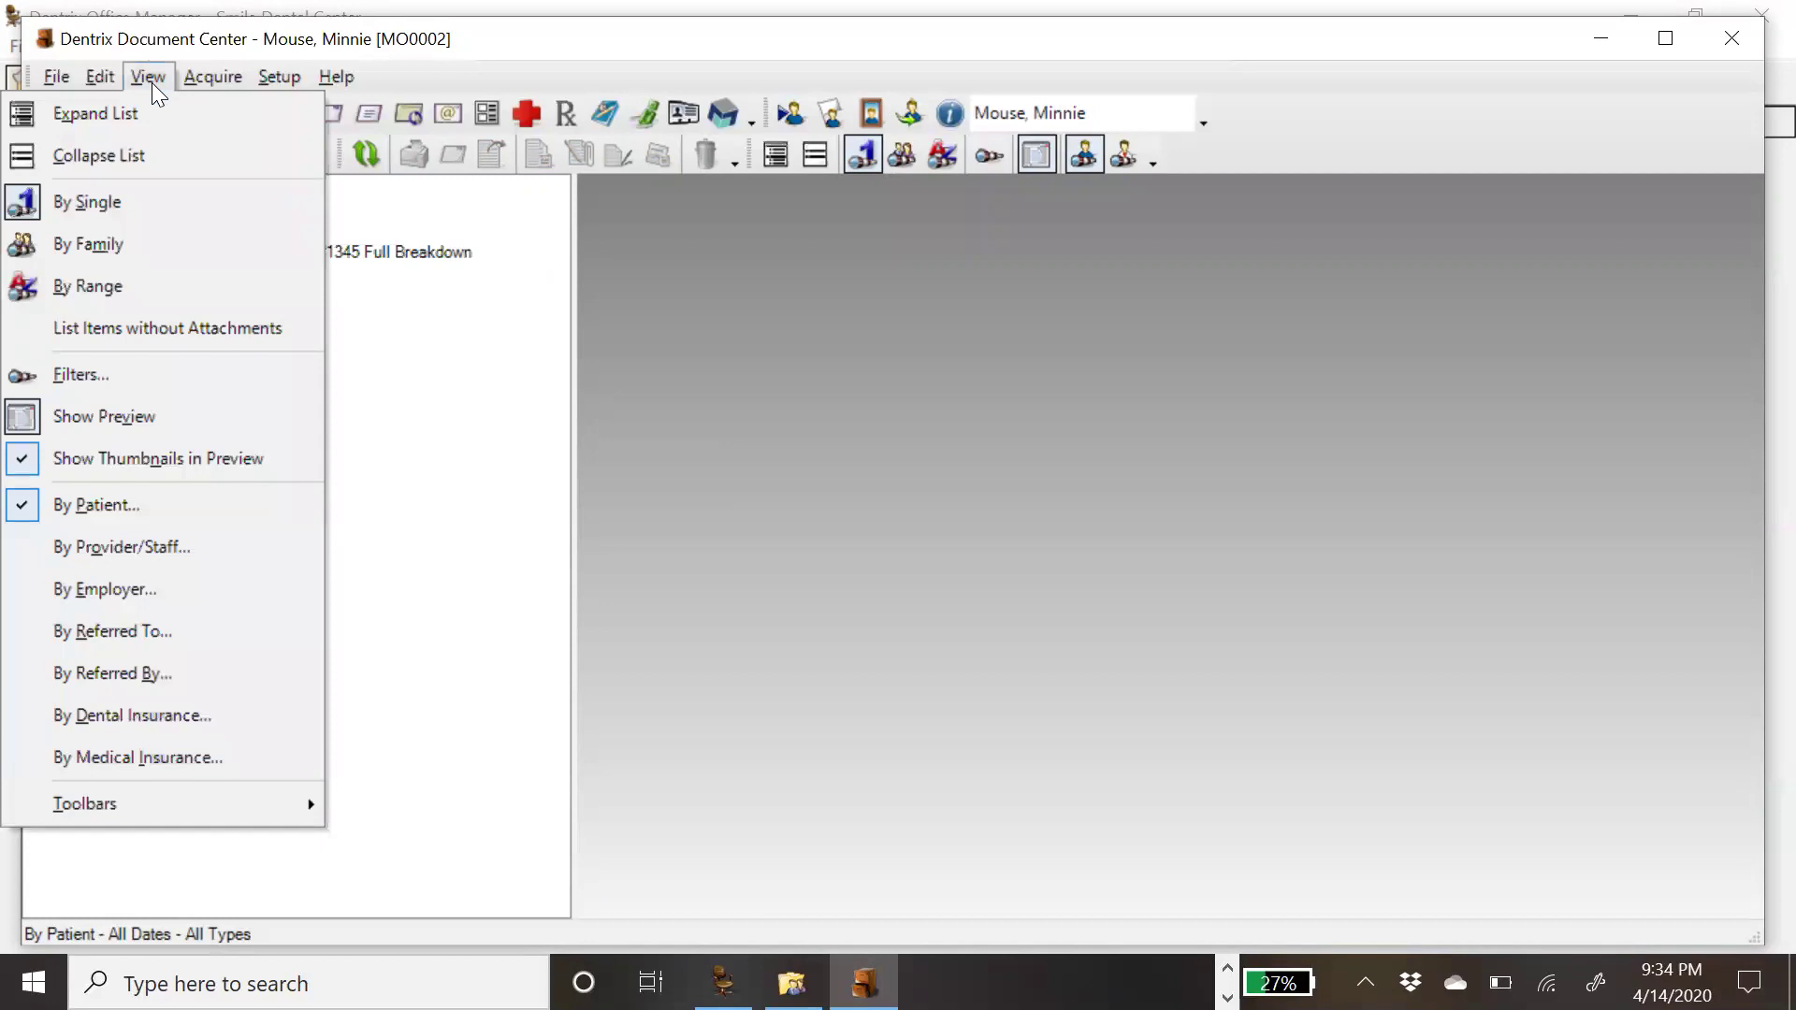
left_click(118, 713)
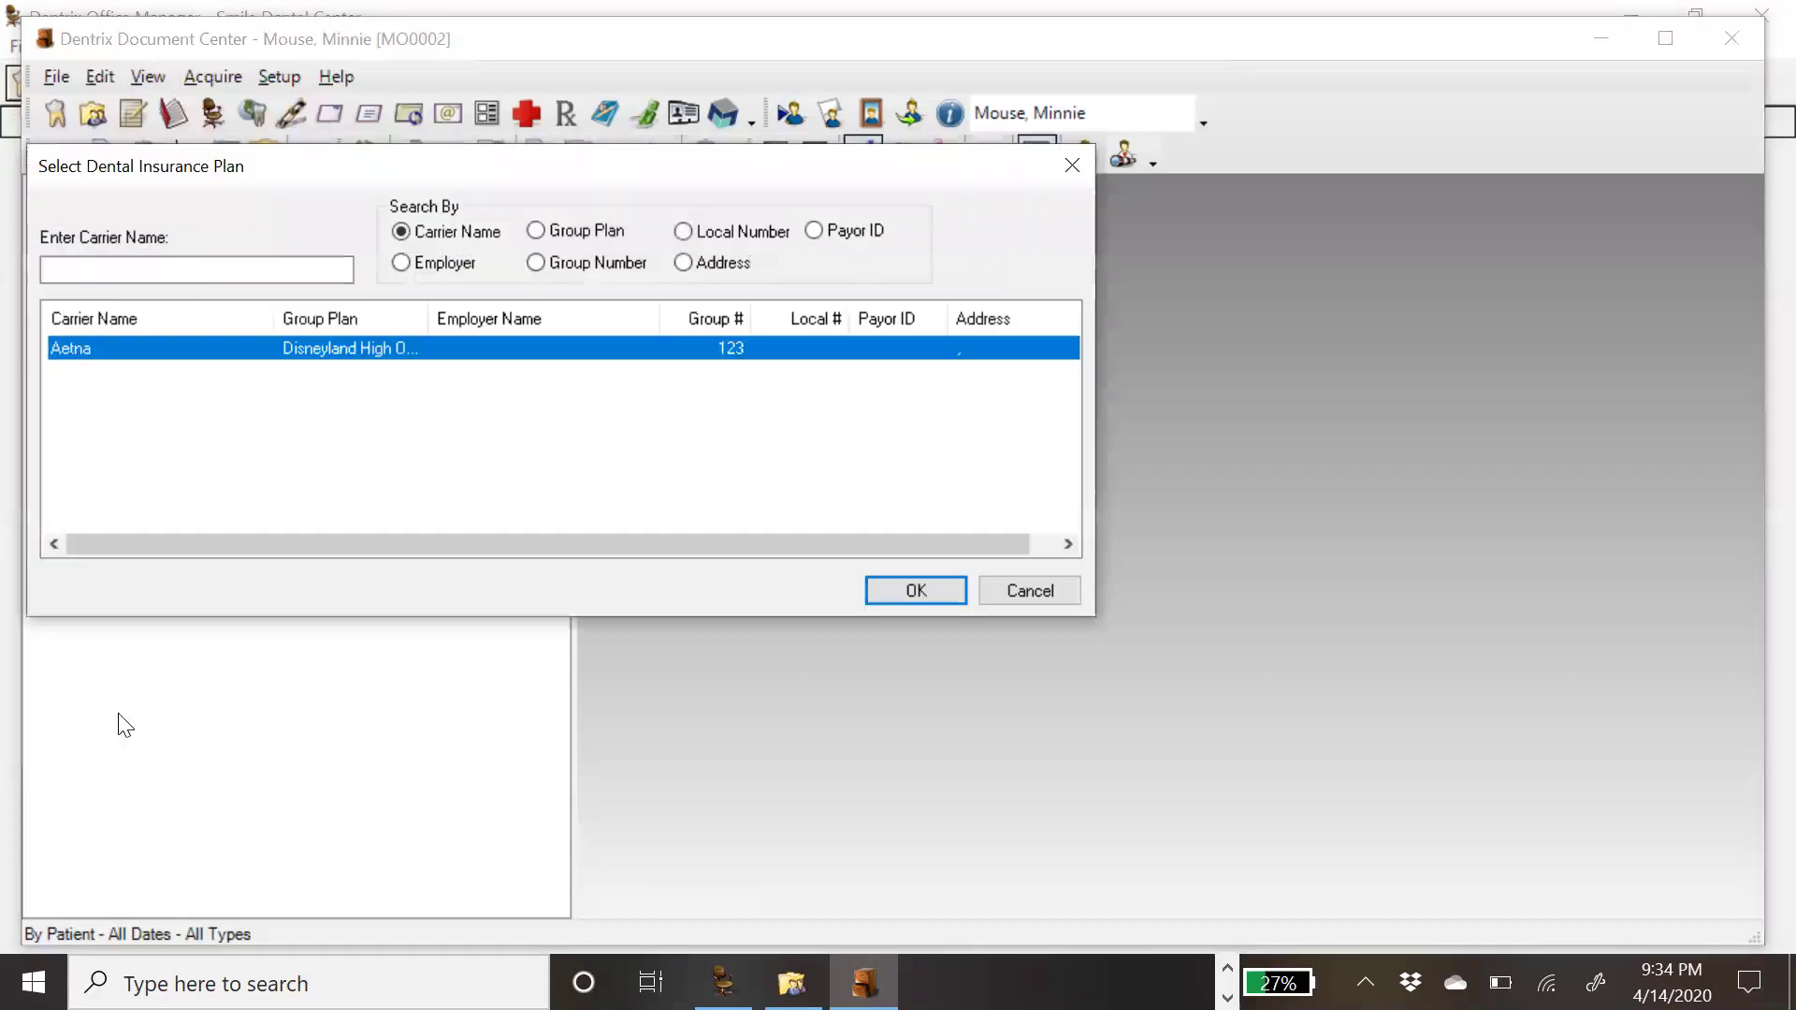
left_click(542, 262)
left_click(186, 269)
type("123")
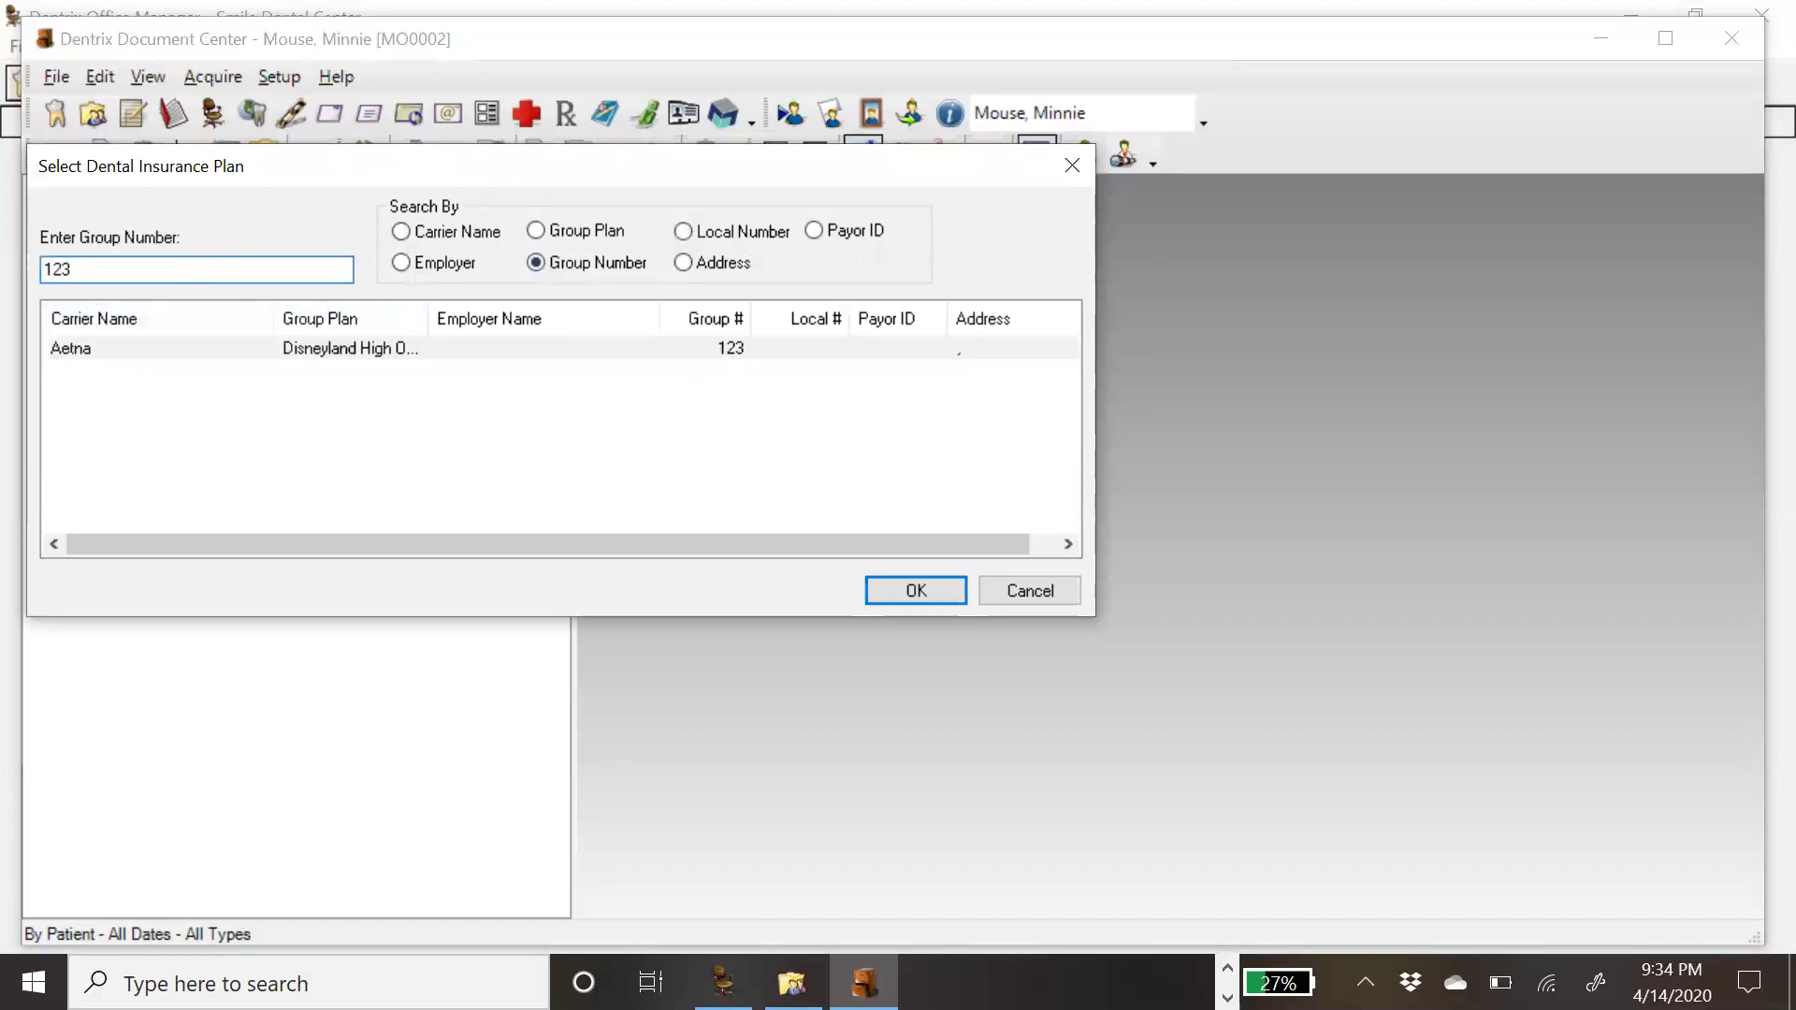
left_click(207, 348)
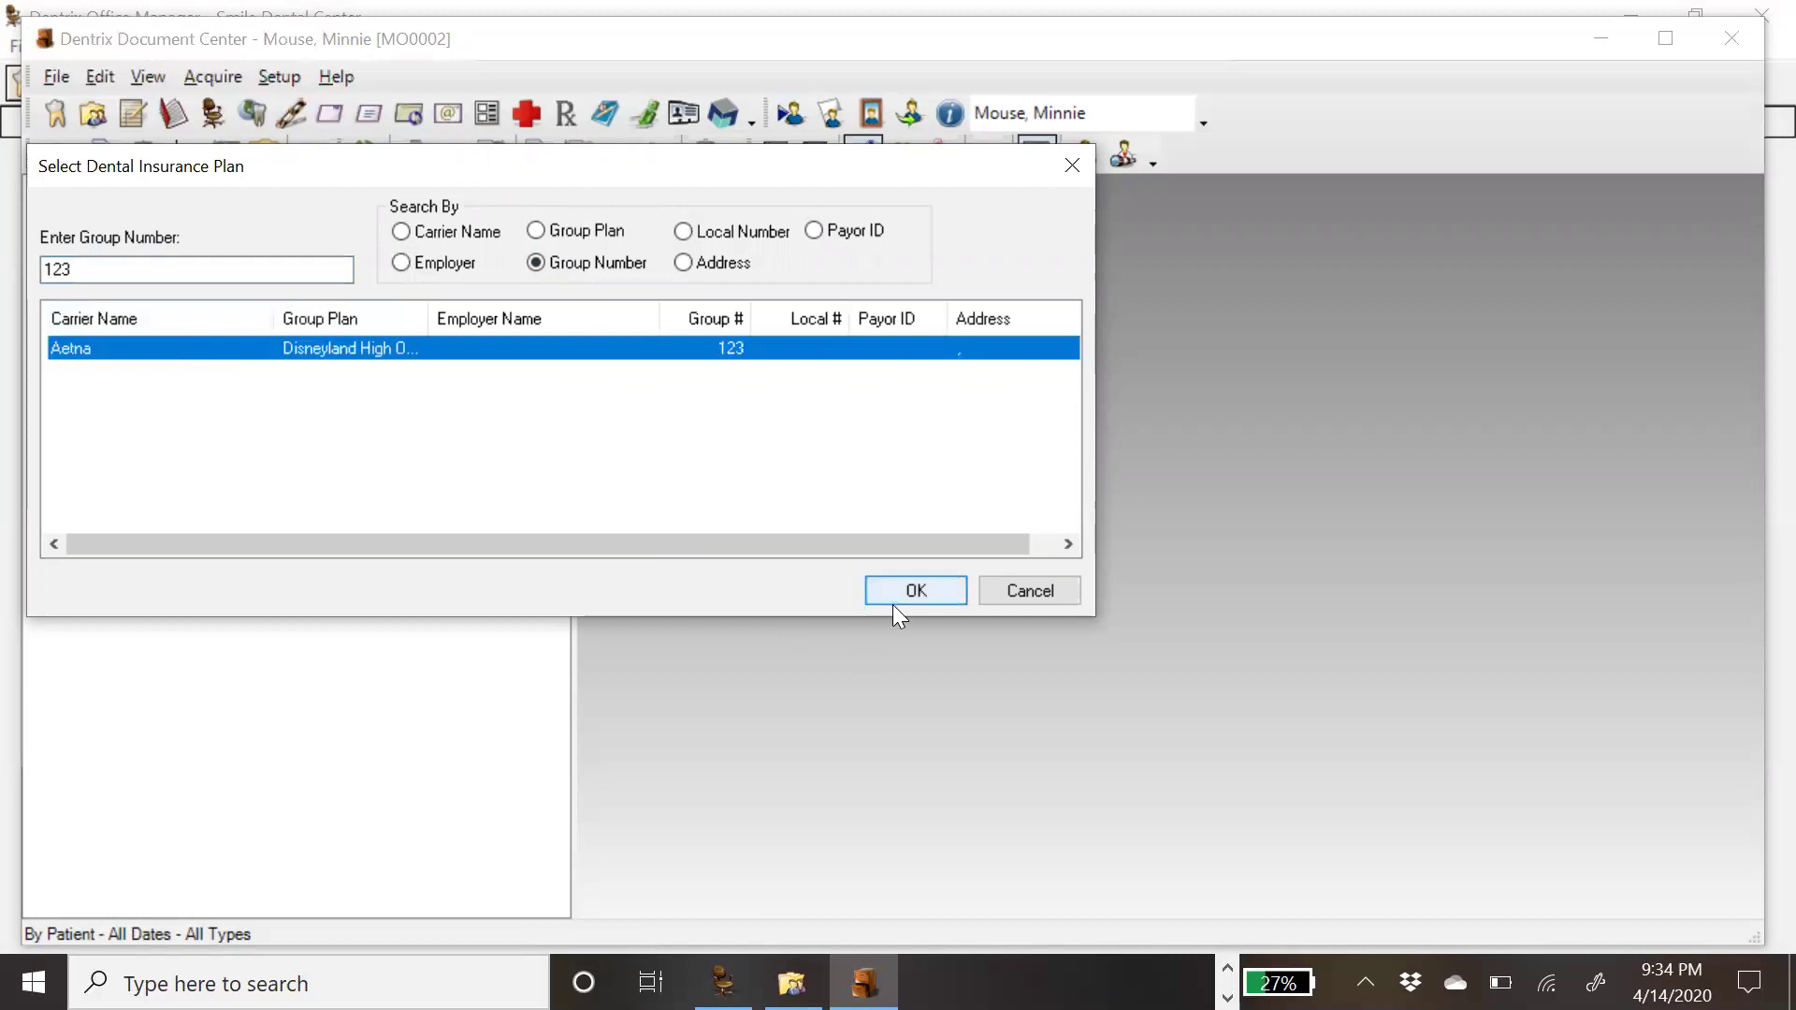
left_click(893, 605)
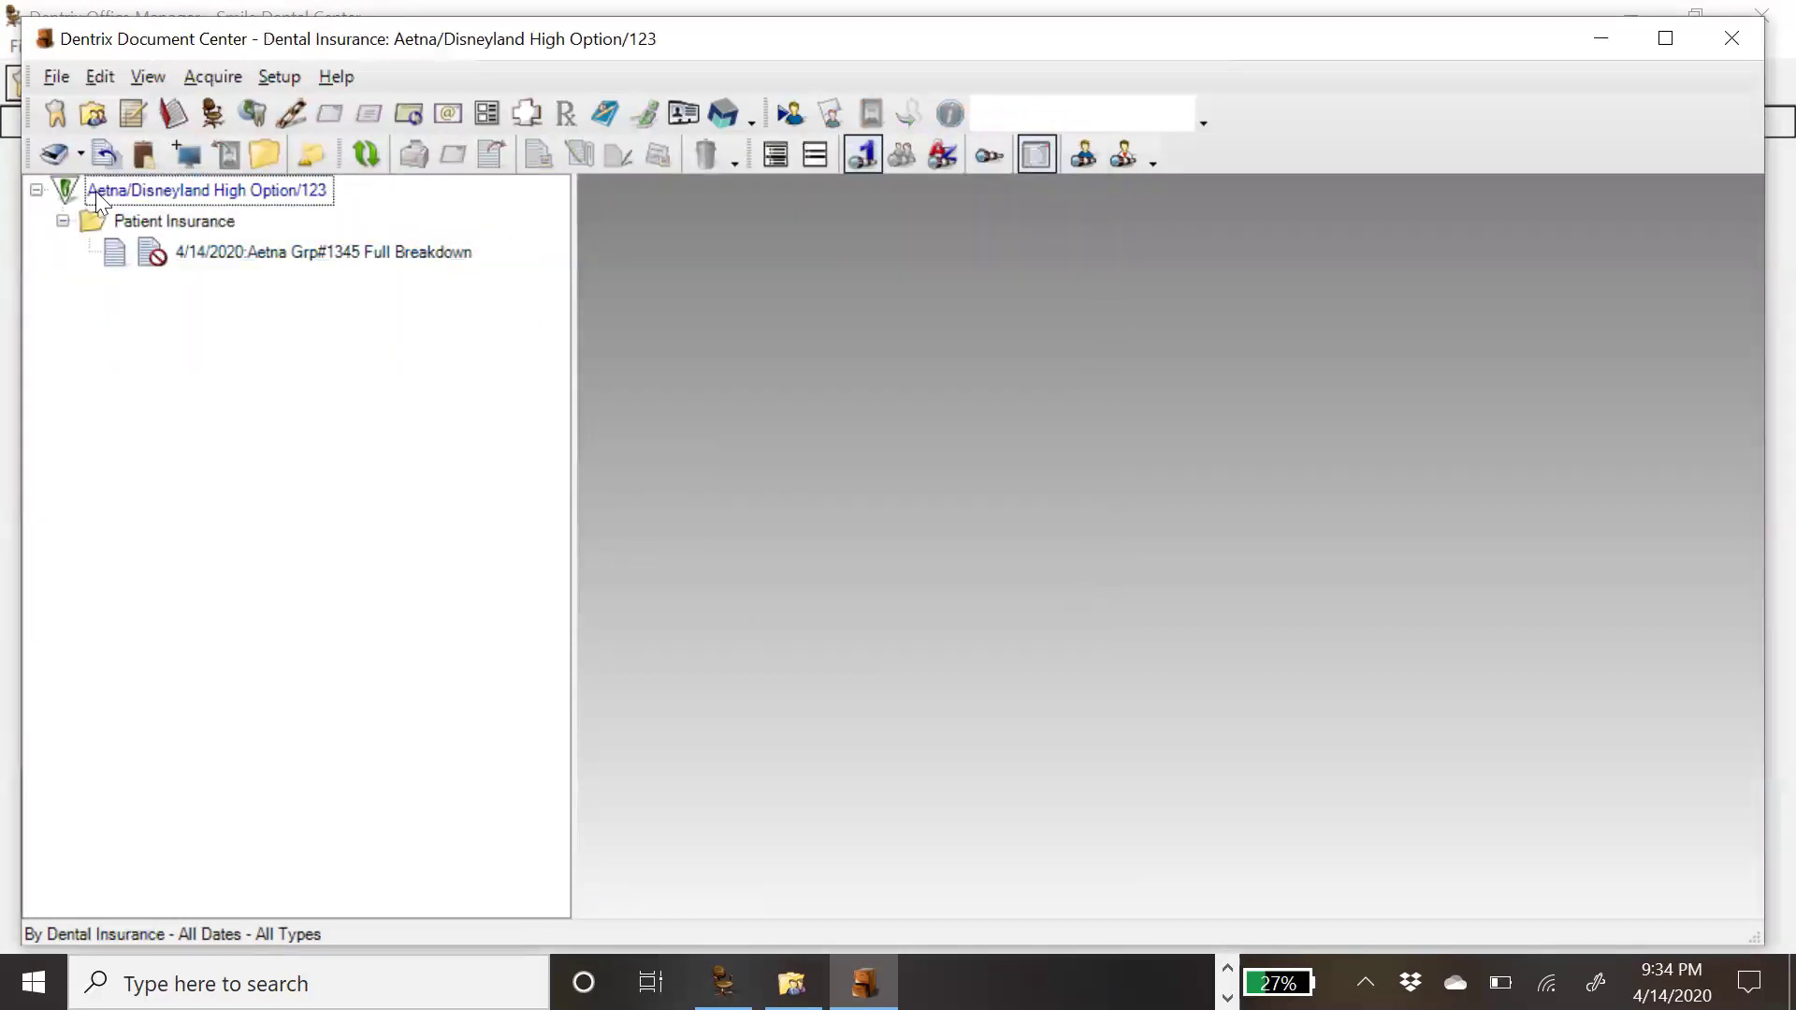
left_click(86, 191)
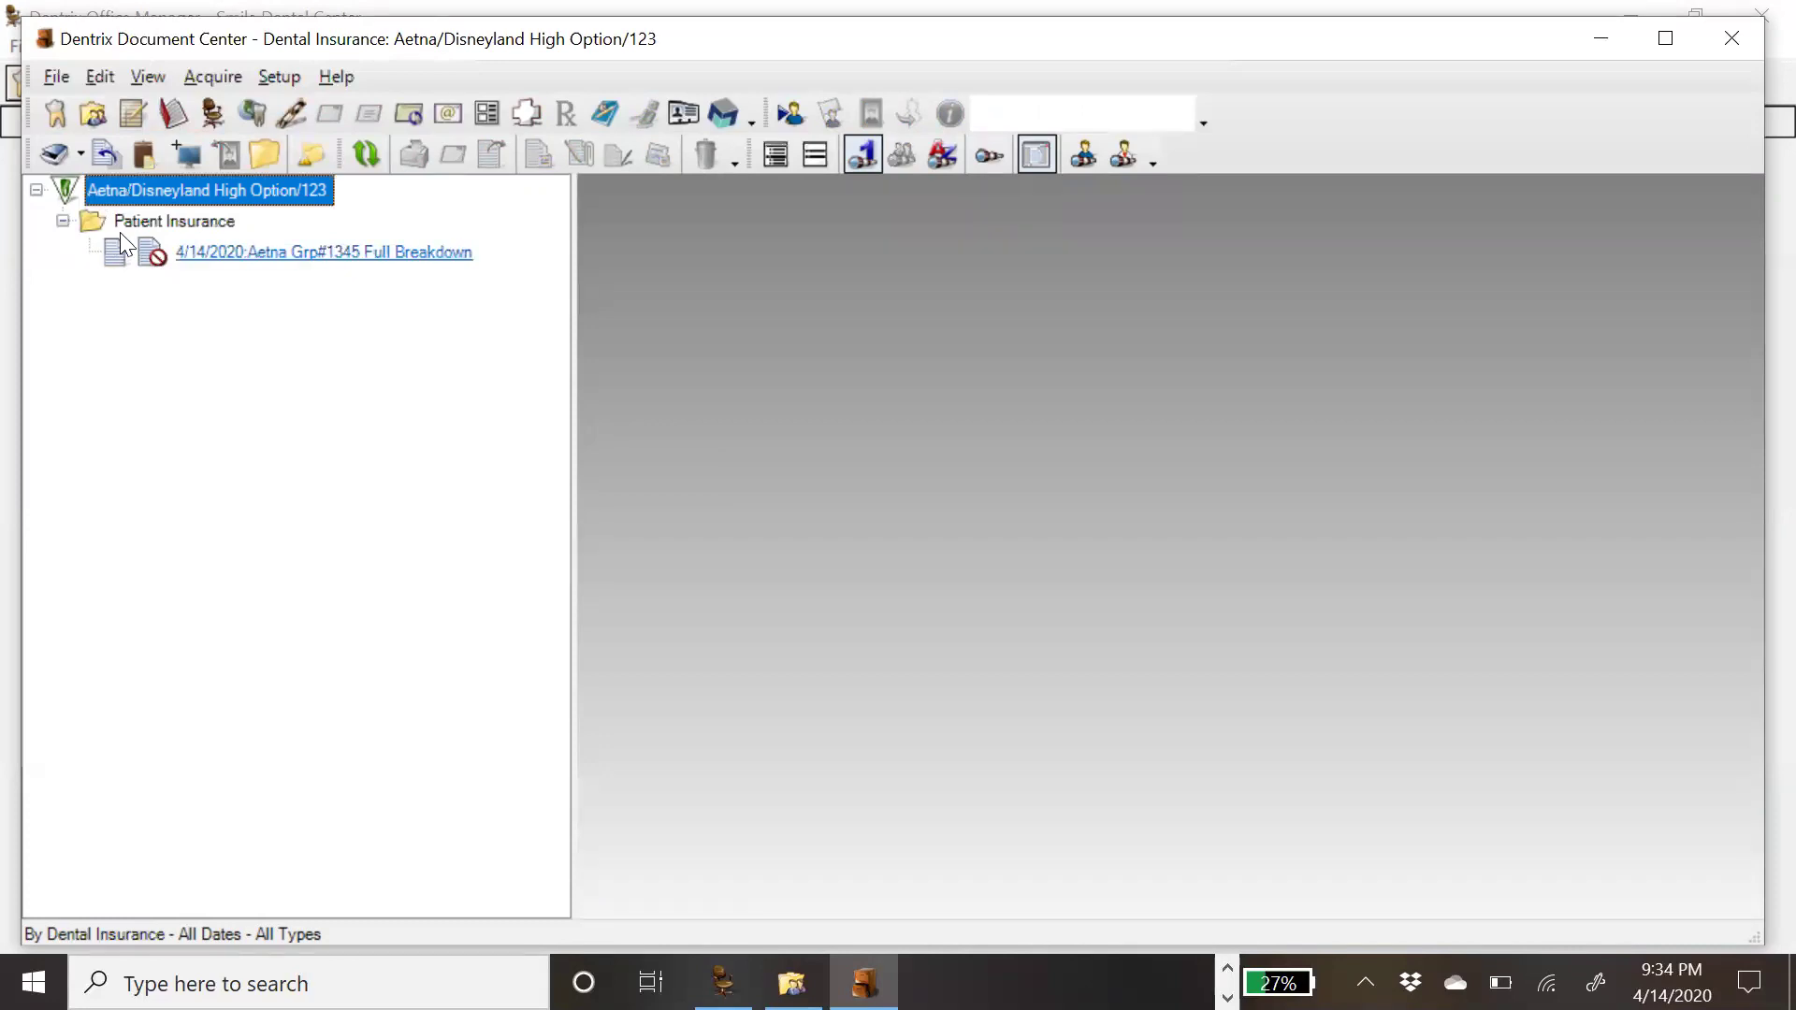
left_click(330, 263)
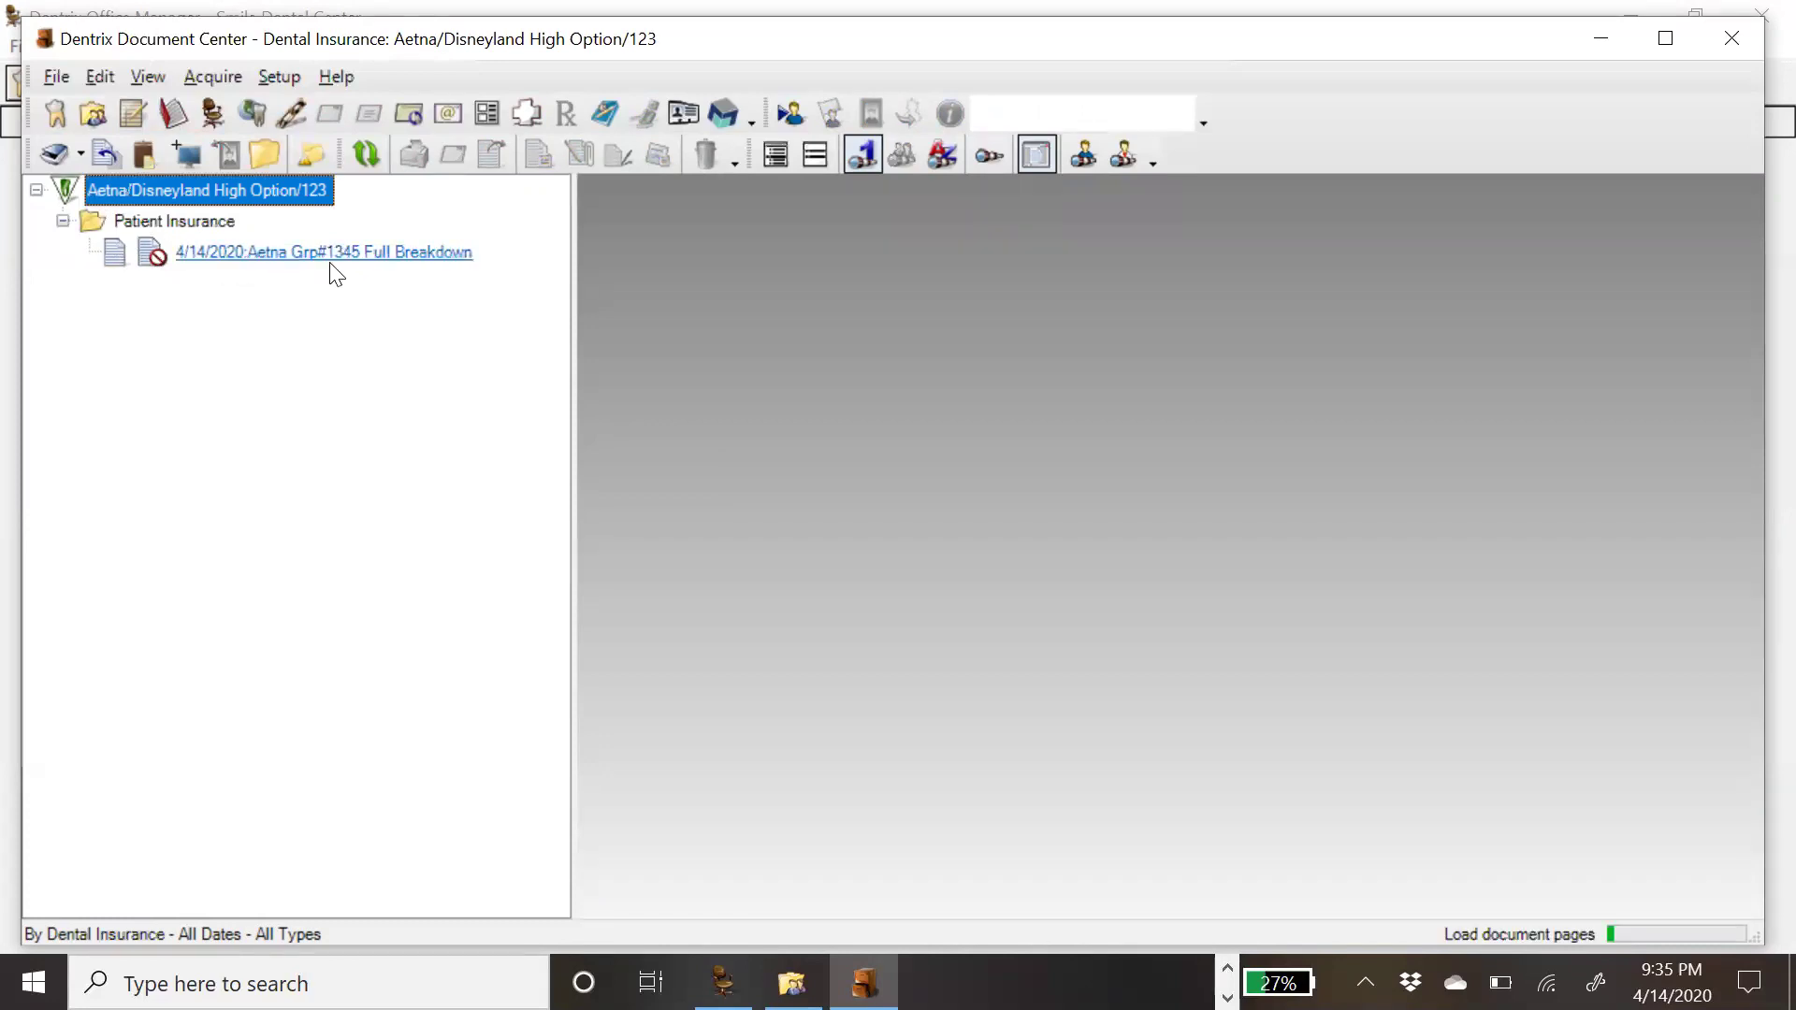